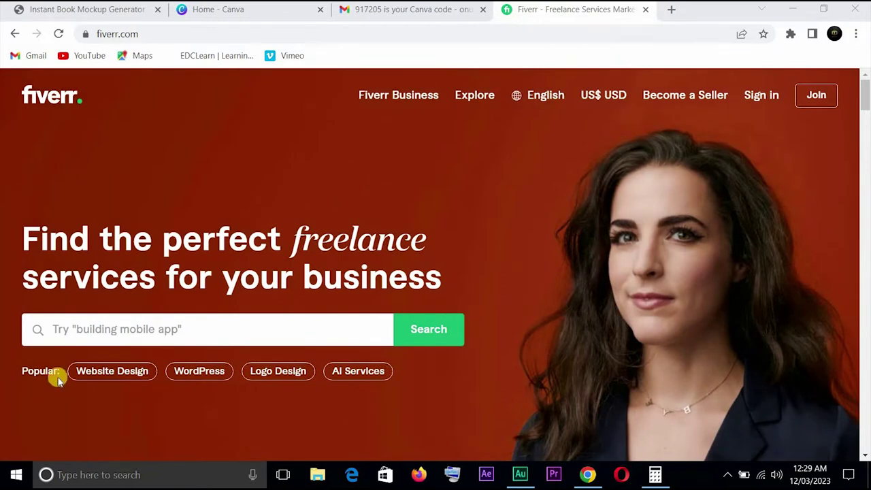
Step: Search Fiverr for 'ebook cover design' services by picking the suggestion for 'ebook co'
left_click(103, 331)
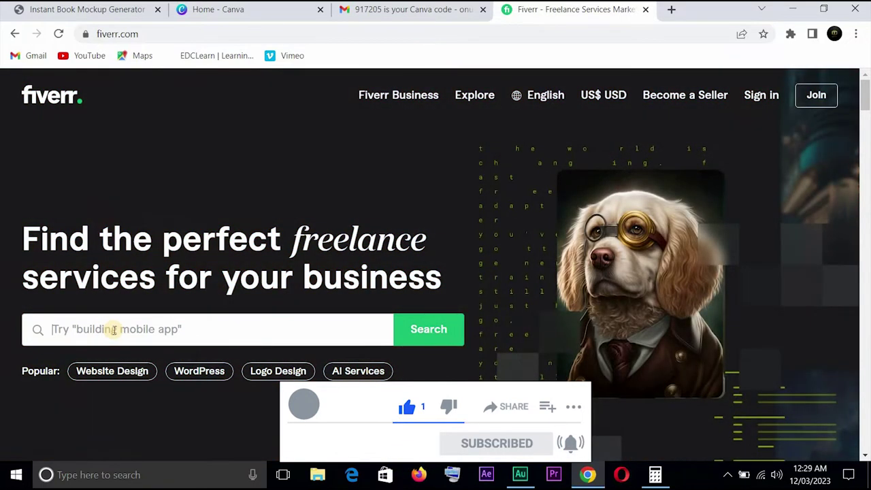
type("e")
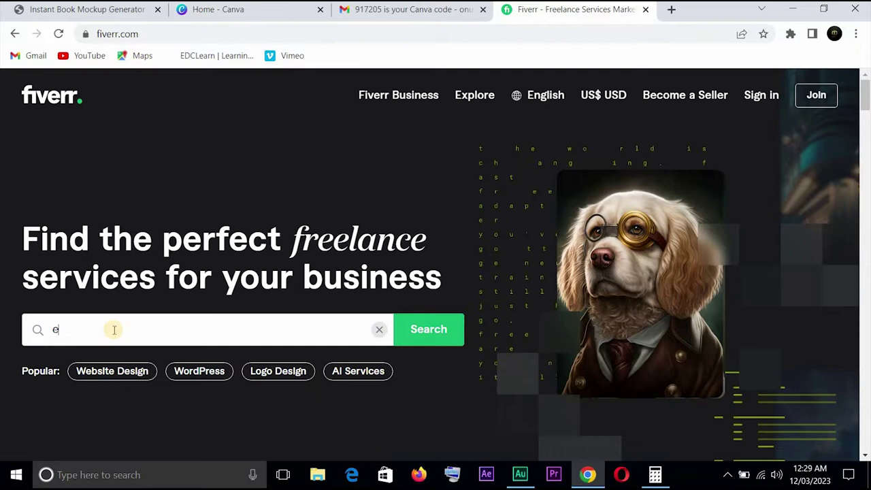
type("book co")
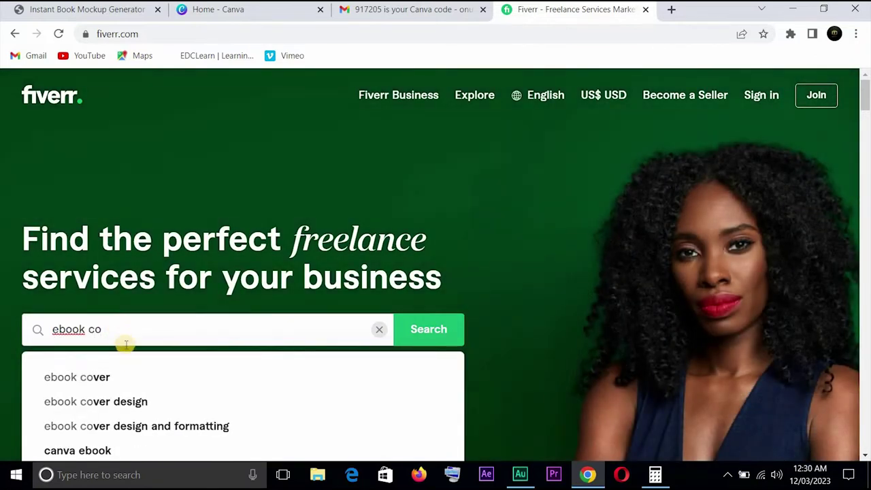
left_click(122, 406)
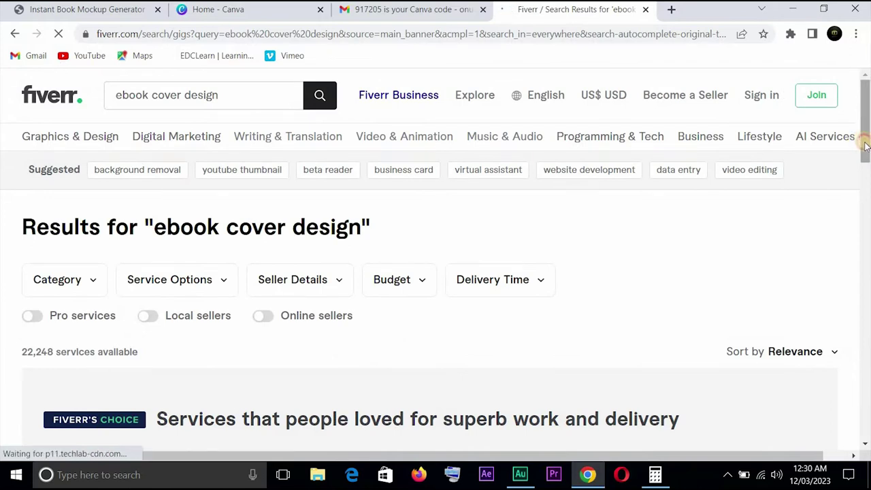
Step: Open promising cover gigs in new tabs, including the US$40 and professional ebook cover gigs
left_click_drag(866, 150, 864, 238)
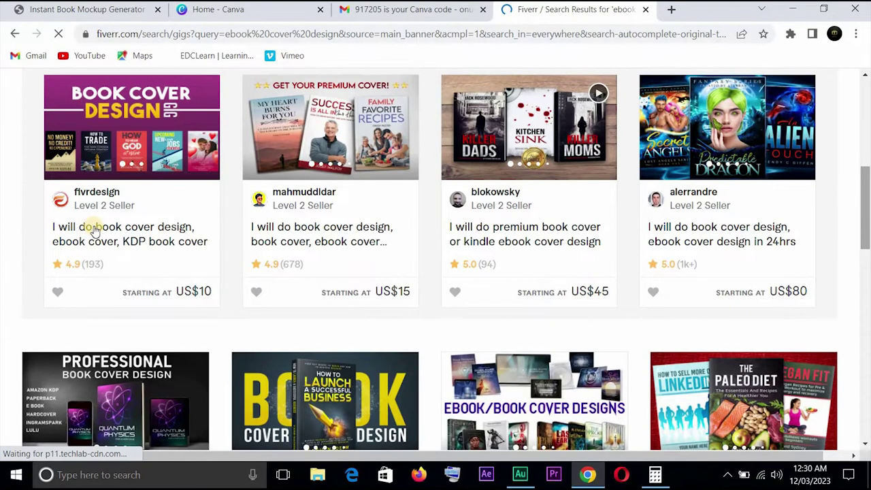
right_click(93, 229)
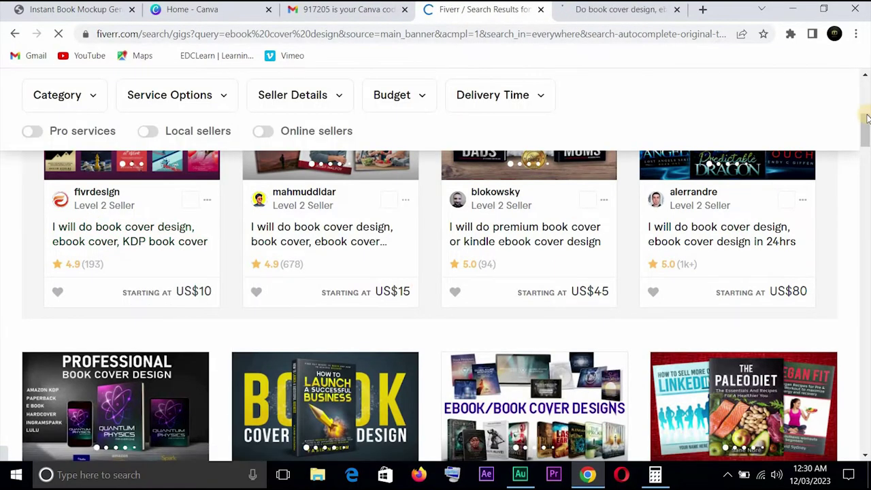
scroll(613, 238, "down", 3)
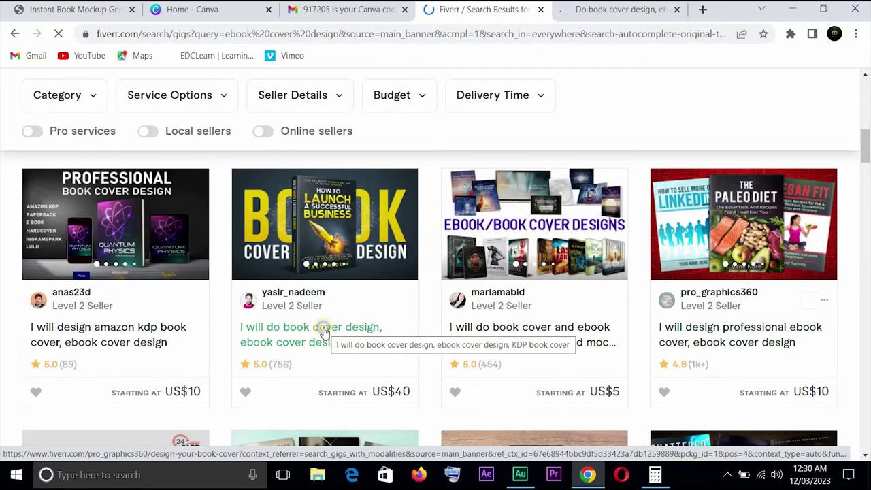
right_click(325, 193)
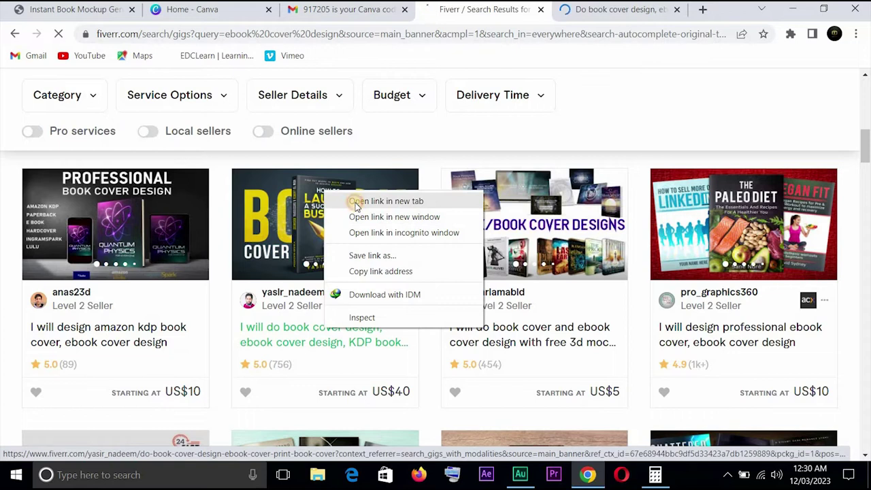
left_click(386, 201)
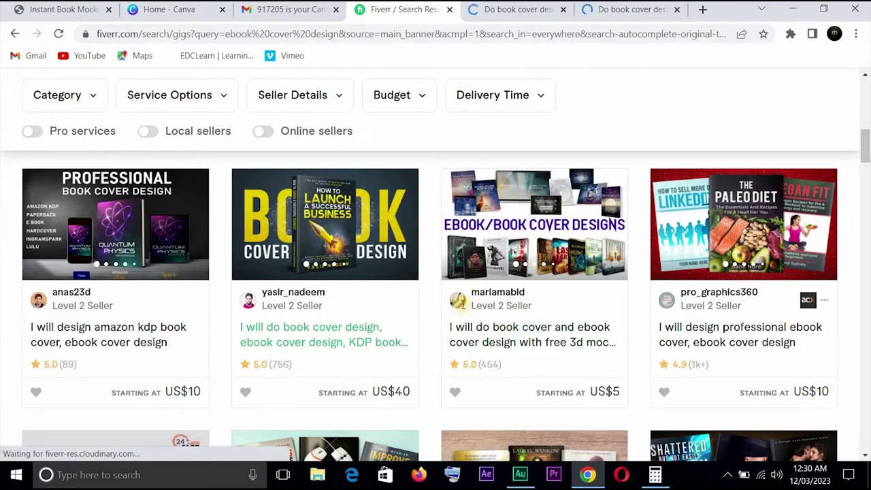
right_click(701, 331)
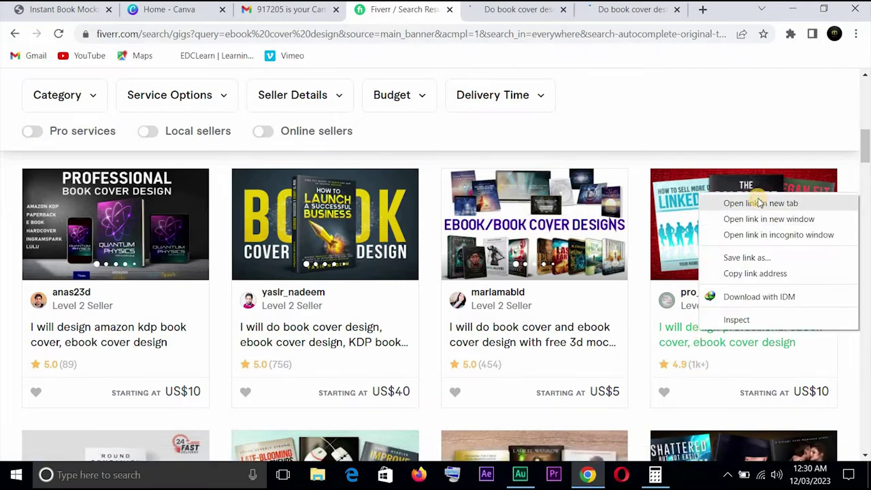
left_click(761, 204)
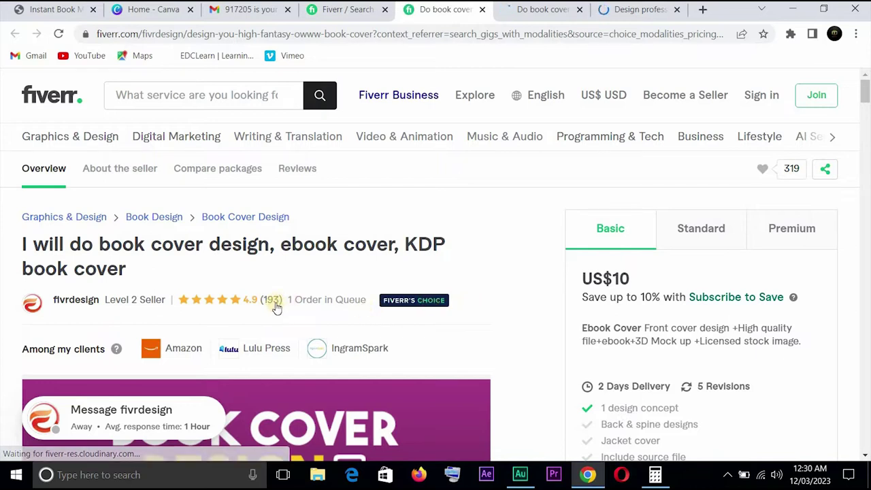
Step: Check the first gig's Standard package and close it, then view the KDP gig's US$60 Standard package
left_click(712, 231)
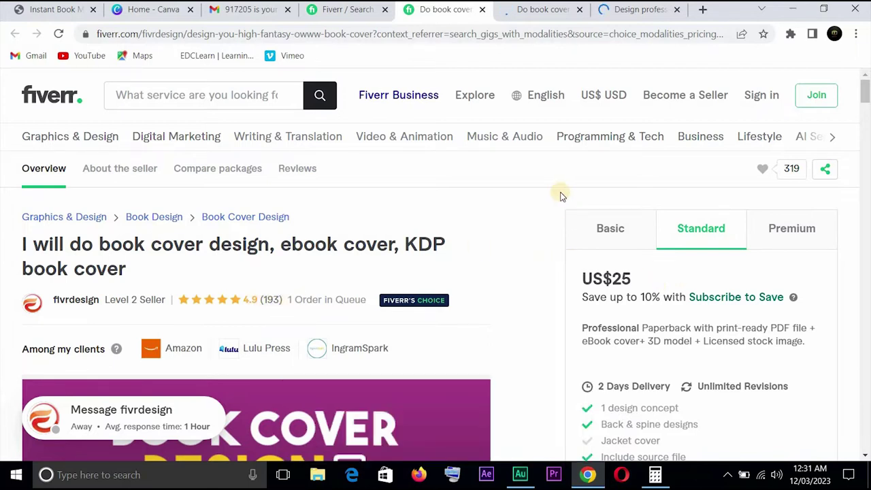
left_click(482, 10)
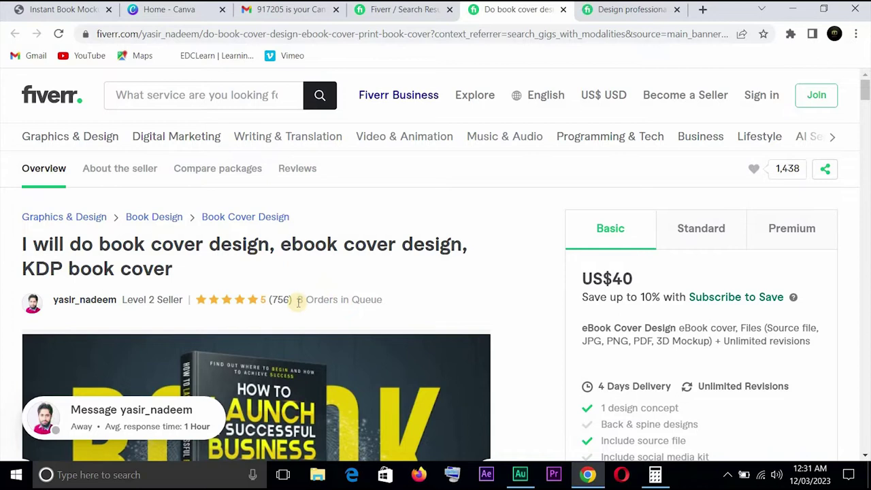
triple_click(387, 308)
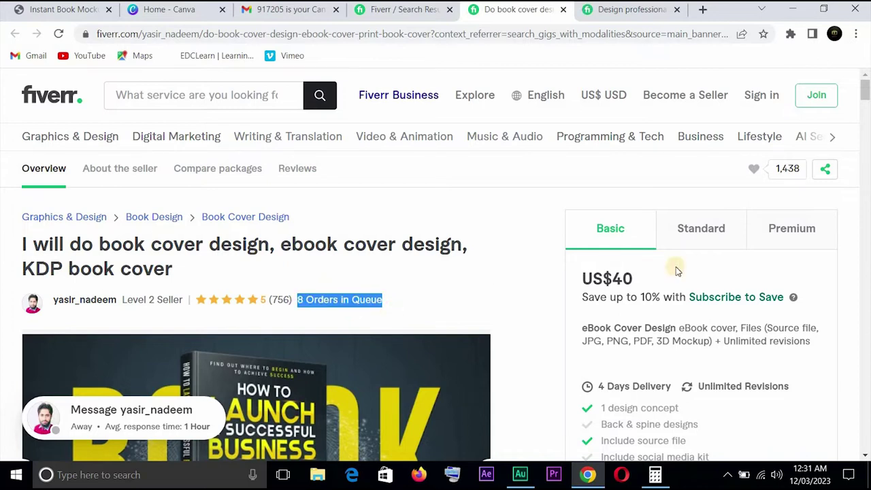
left_click(716, 235)
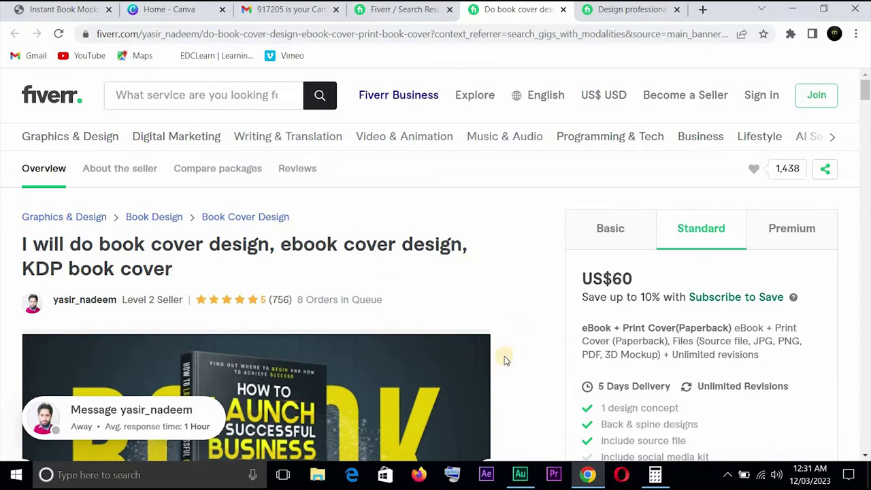
left_click(652, 477)
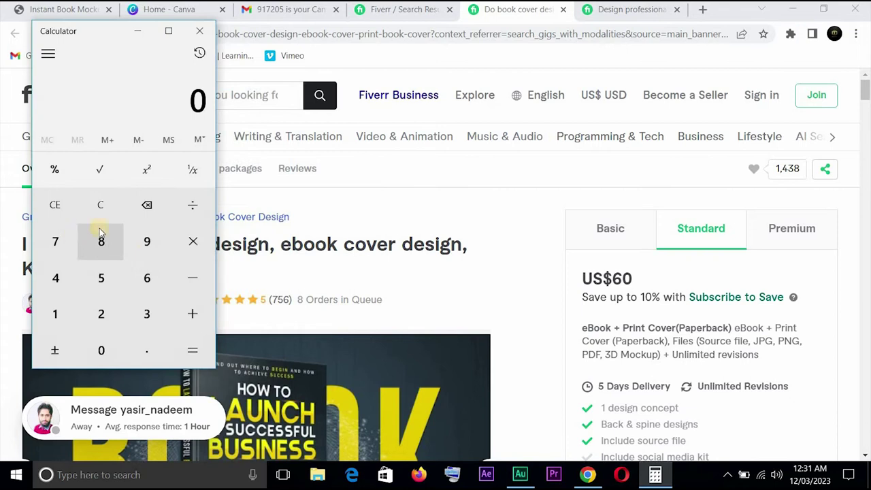
left_click(143, 276)
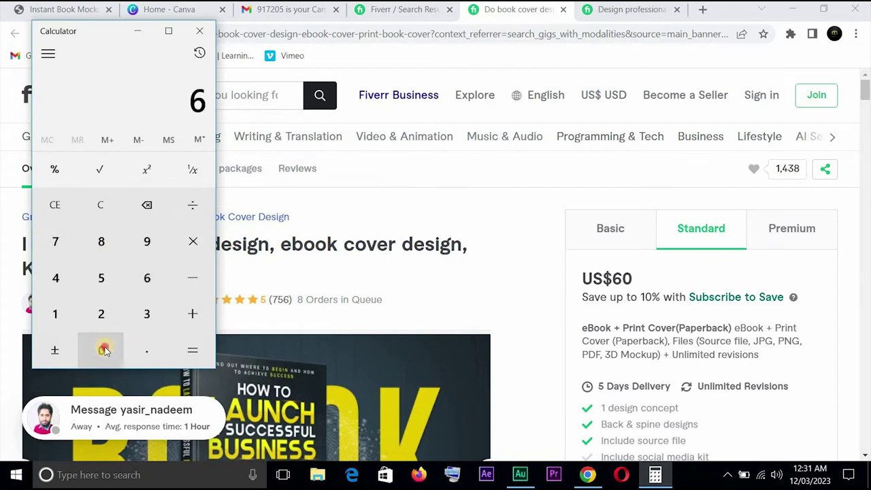
left_click(188, 243)
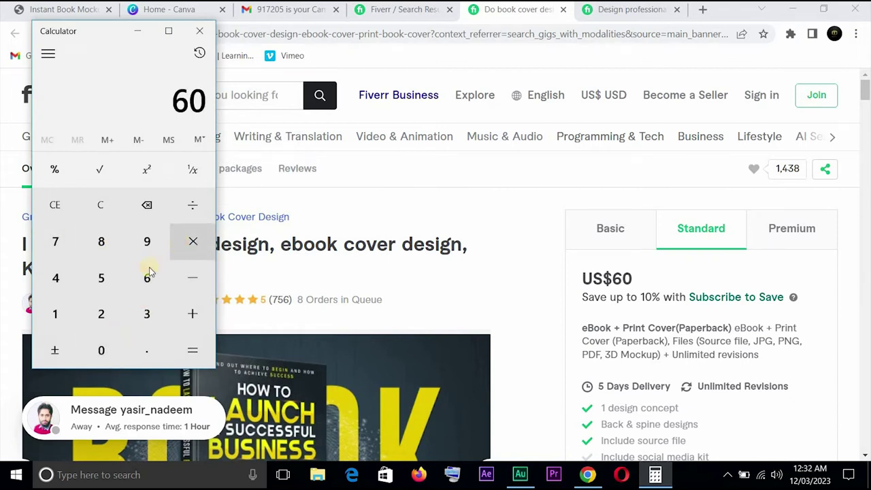
left_click(106, 242)
left_click(189, 349)
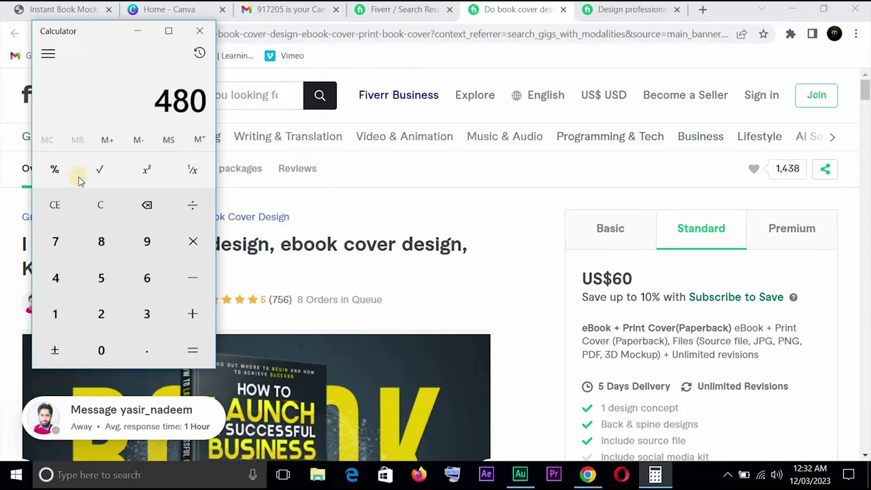
left_click(99, 206)
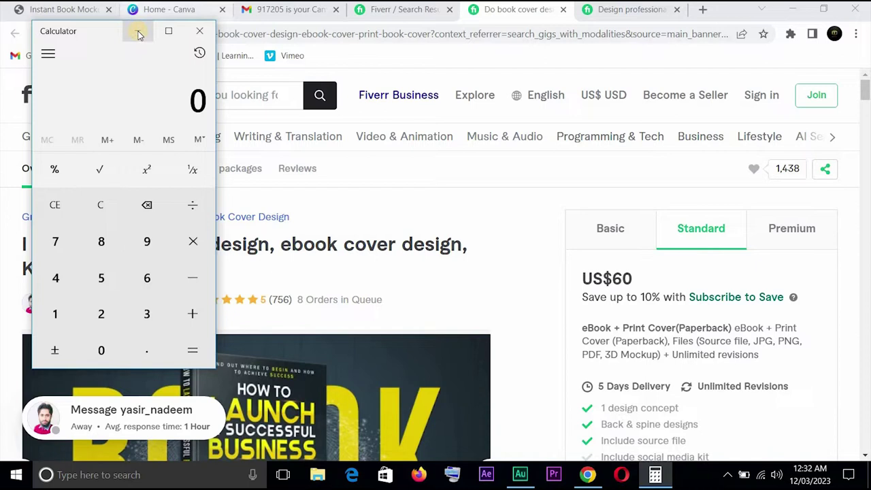
left_click(138, 30)
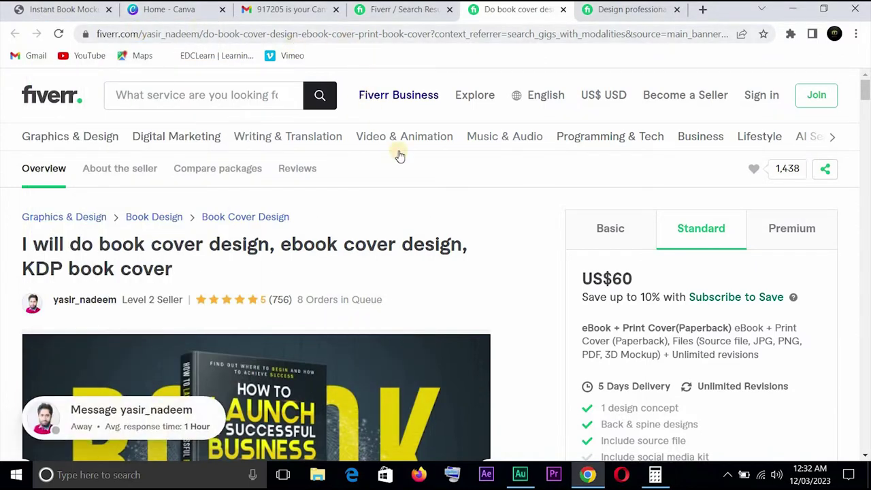
Step: Show the professional ebook cover gig's US$35 Standard package and bring Calculator back up
left_click(631, 15)
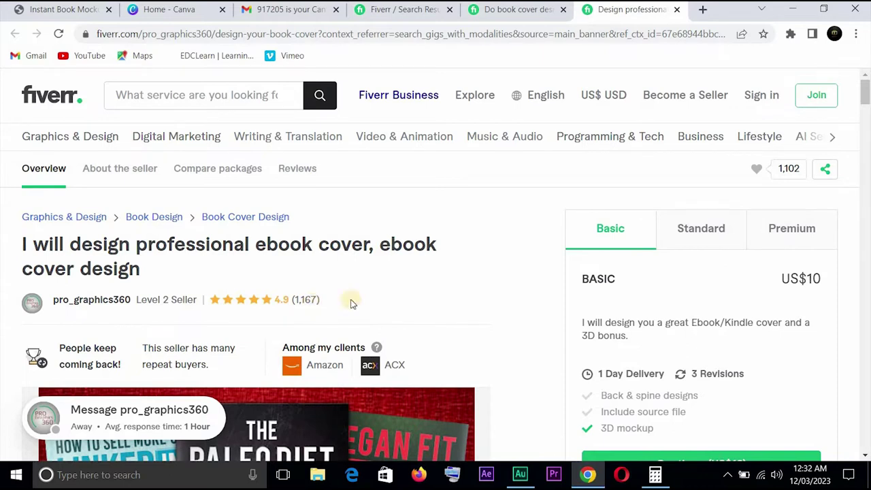
left_click(711, 231)
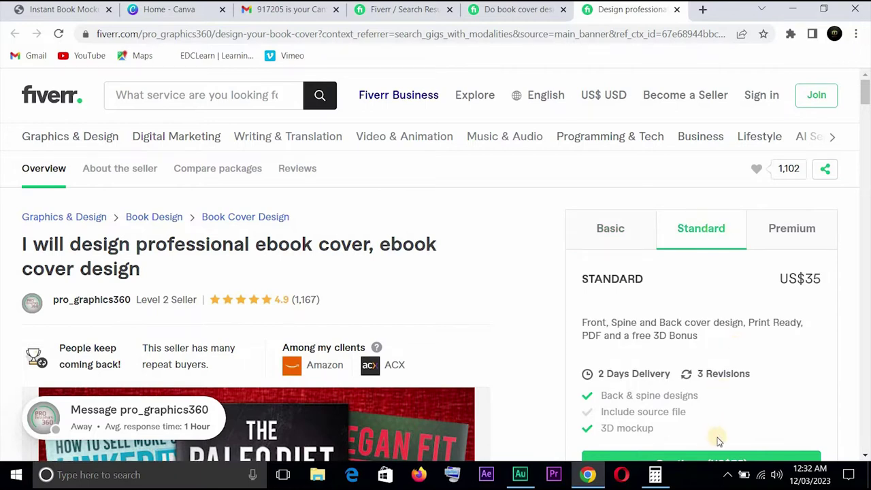
left_click(655, 476)
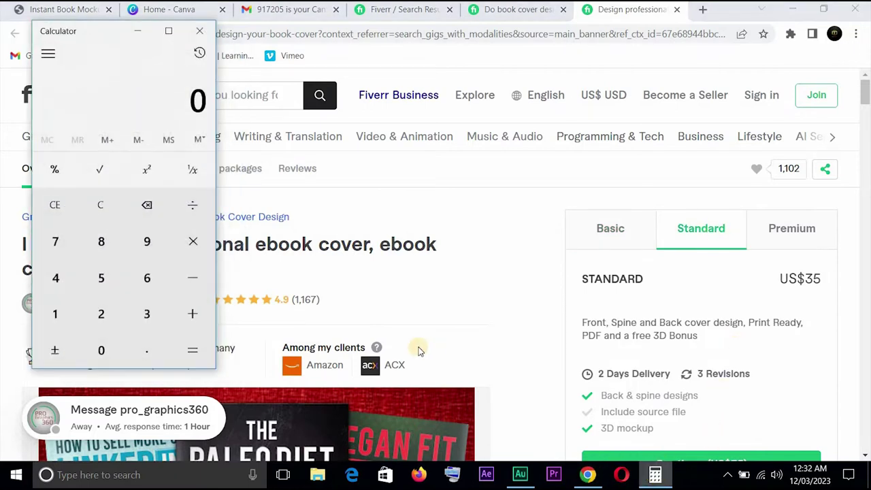
Step: Multiply the 1,167 reviews by the US$35 price in Calculator (40,845), then clear it
left_click(63, 310)
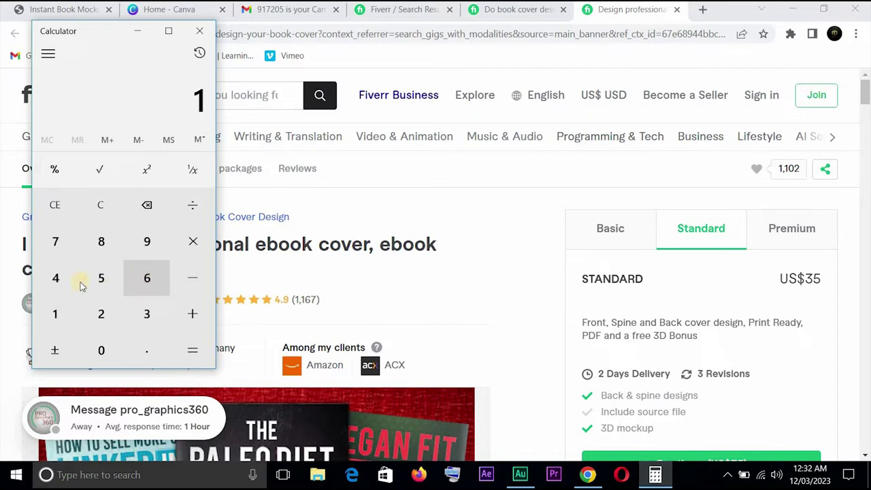
left_click(62, 311)
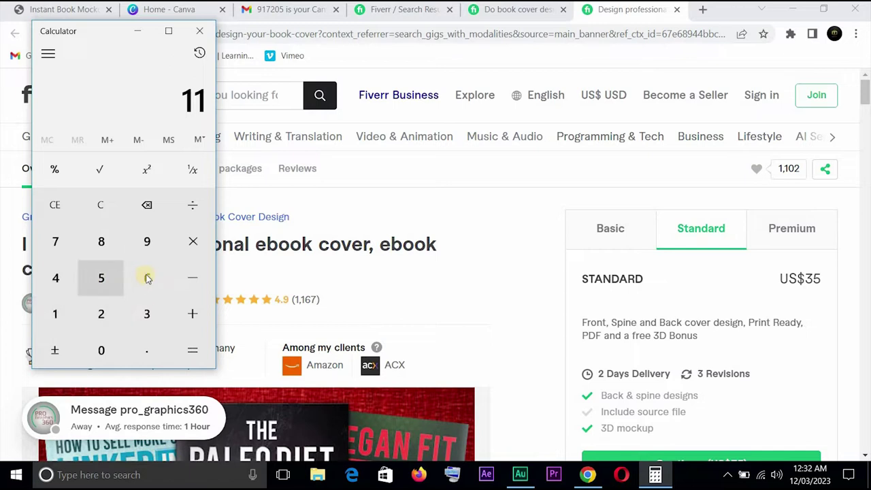
left_click(146, 276)
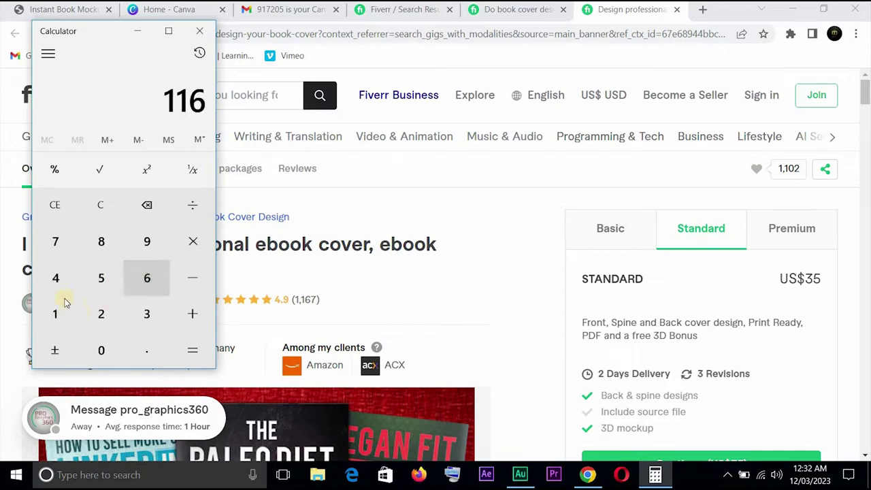
left_click(55, 245)
left_click(188, 246)
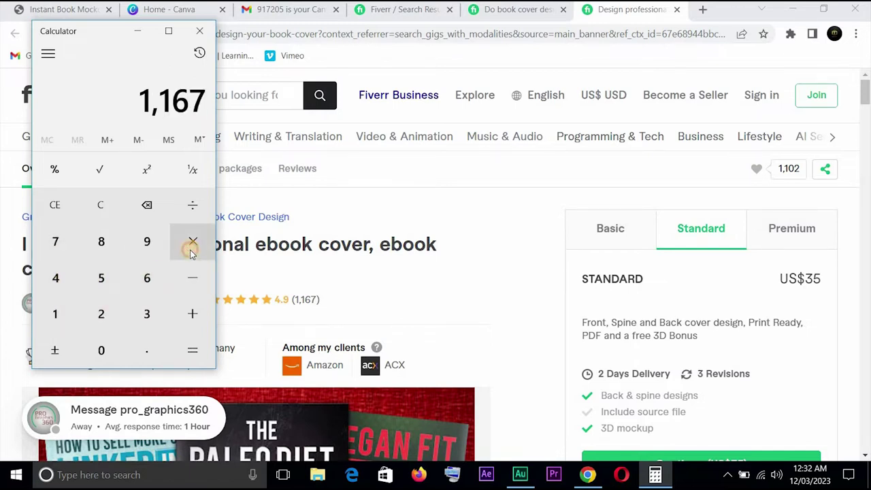
left_click(142, 315)
left_click(101, 277)
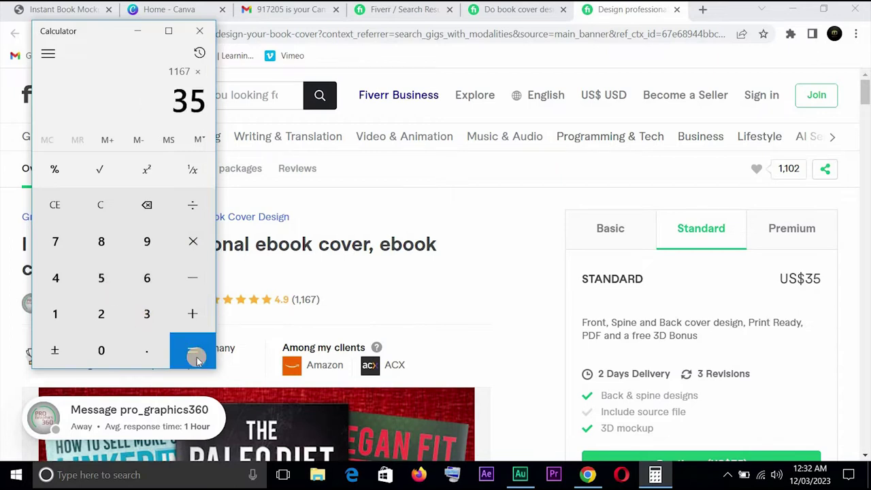
left_click(193, 350)
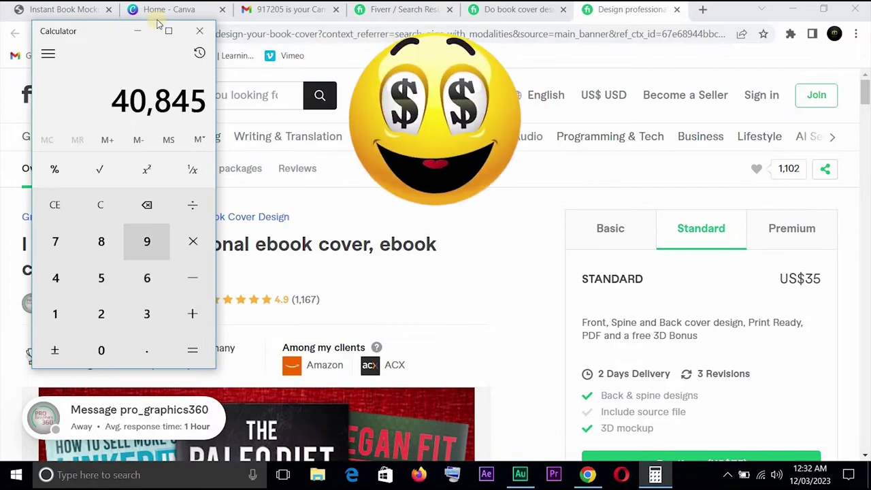
left_click(100, 209)
Step: Minimize Calculator and switch from the Fiverr gig to the 'Home - Canva' tab
left_click(143, 31)
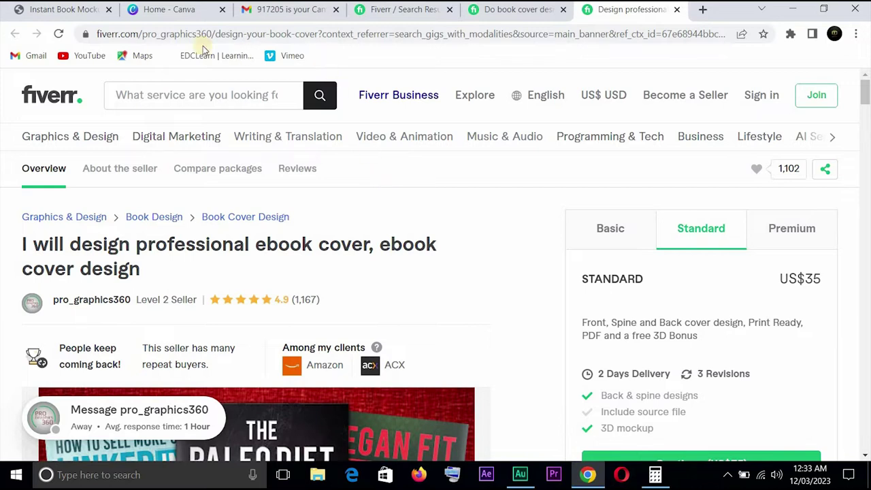
left_click(176, 10)
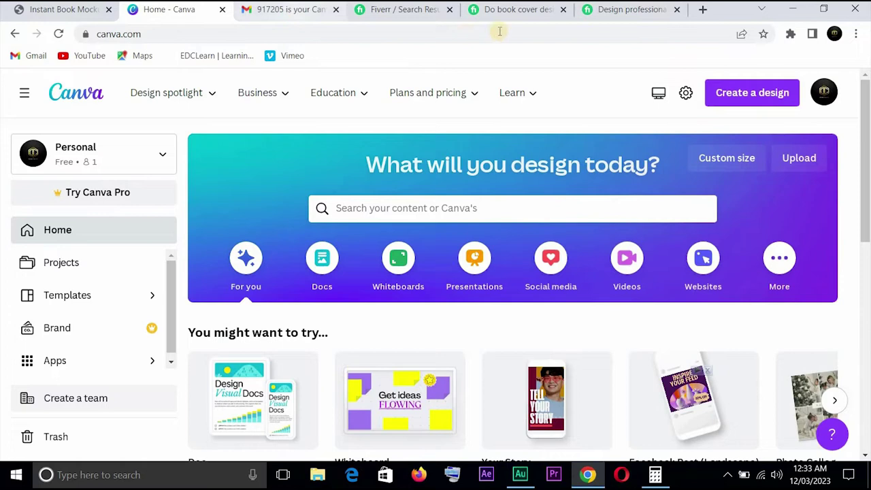
Step: Search Canva templates for 'ebook cover', bringing up 1,090 results
left_click(511, 210)
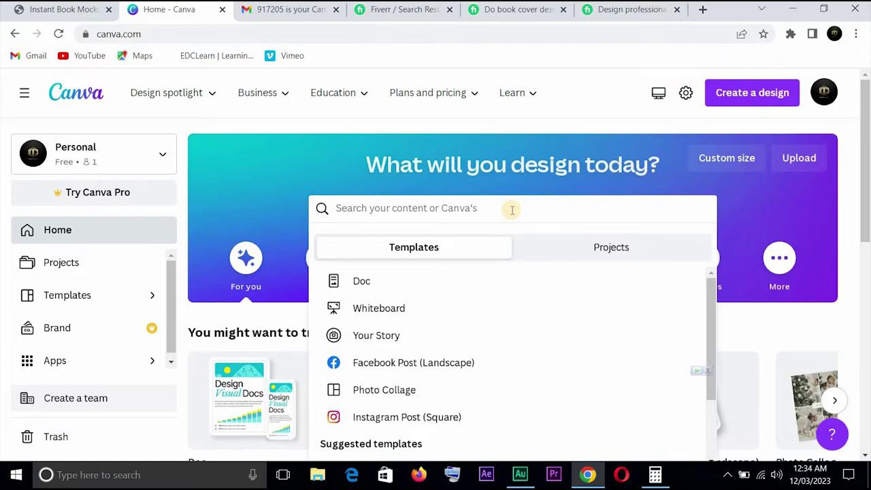
type("eboo")
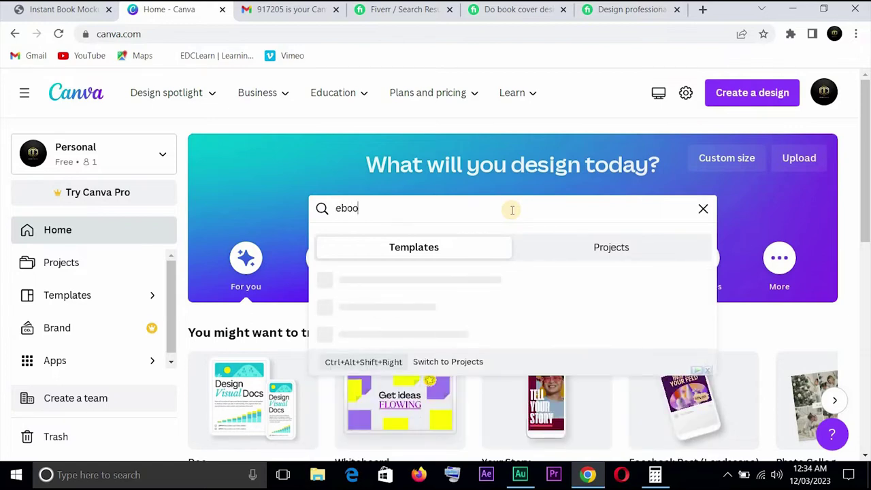
type("k cover")
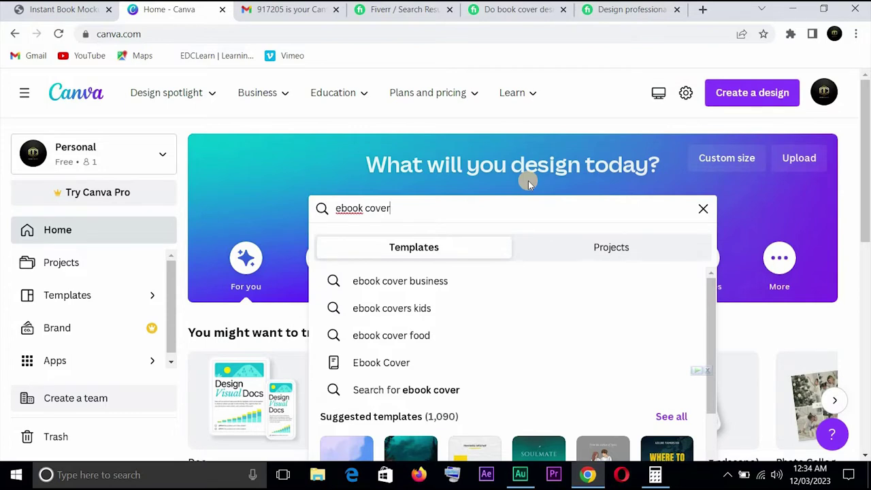
key("Return")
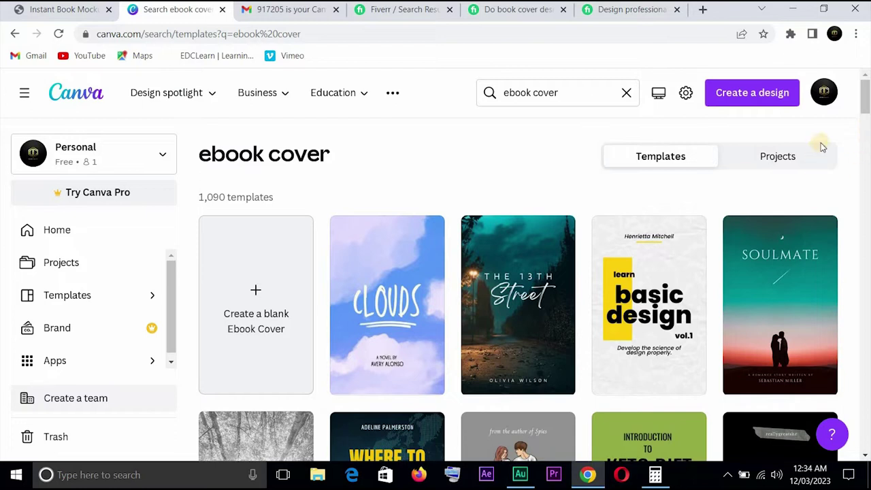
Step: Scroll the ebook cover results to the yellow and black 'Learn Basic Design' template
left_click_drag(865, 104, 866, 121)
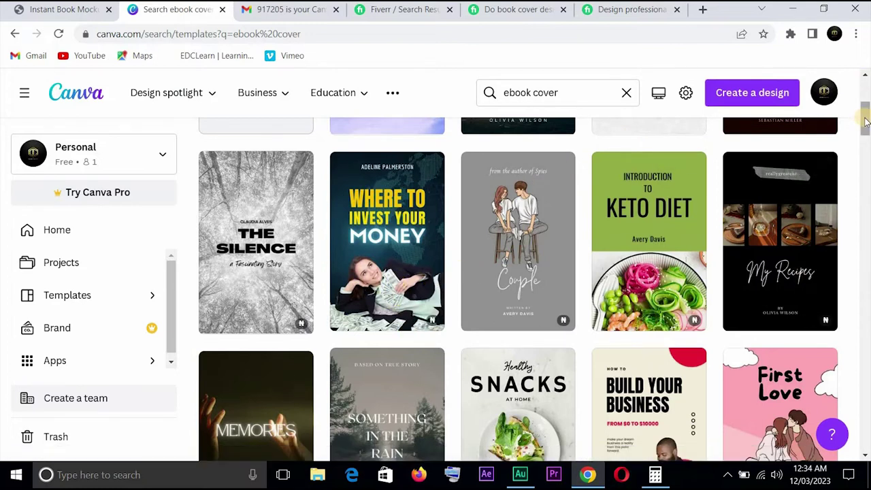
left_click_drag(866, 119, 866, 81)
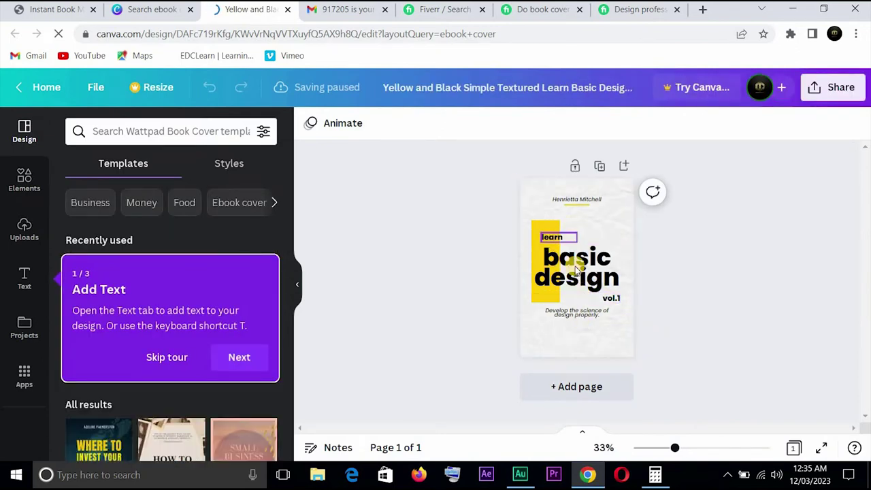
Step: Replace the small word 'learn' on the cover with 'How to'
left_click(549, 240)
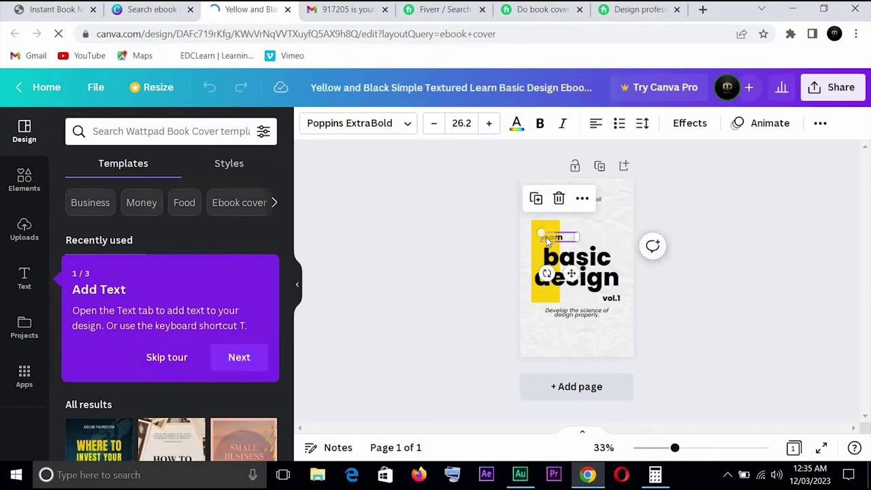
double_click(548, 238)
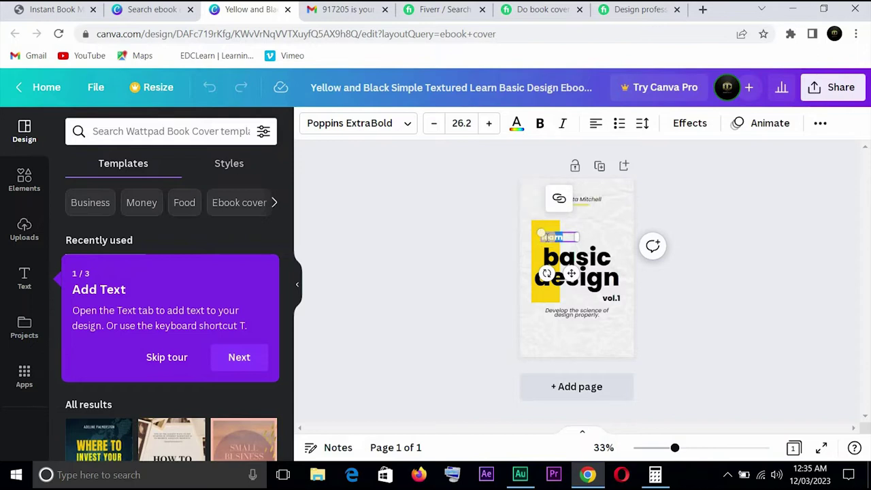
left_click(552, 237)
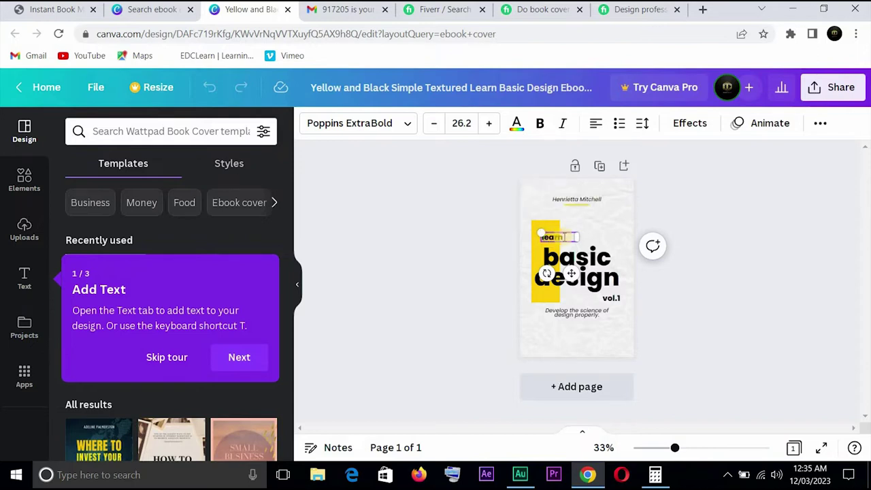
mouse_move(541, 234)
left_mouse_down()
mouse_move(569, 237)
mouse_move(538, 236)
left_mouse_up()
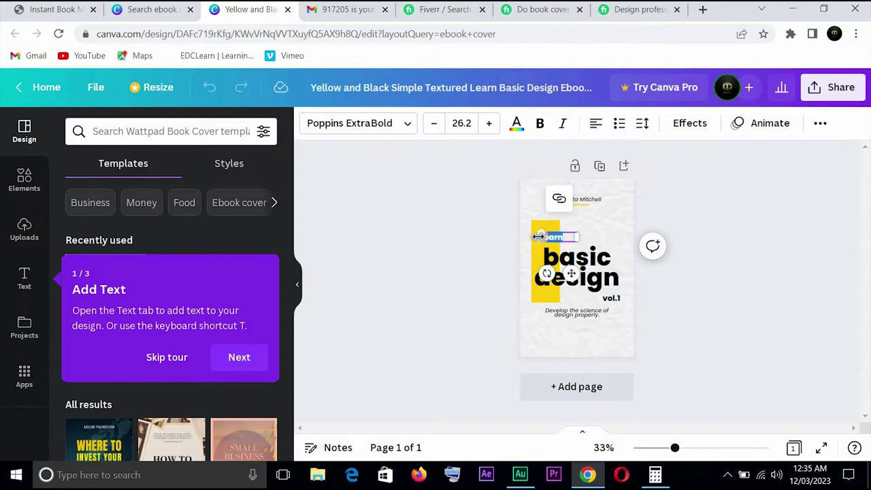
key("BackSpace")
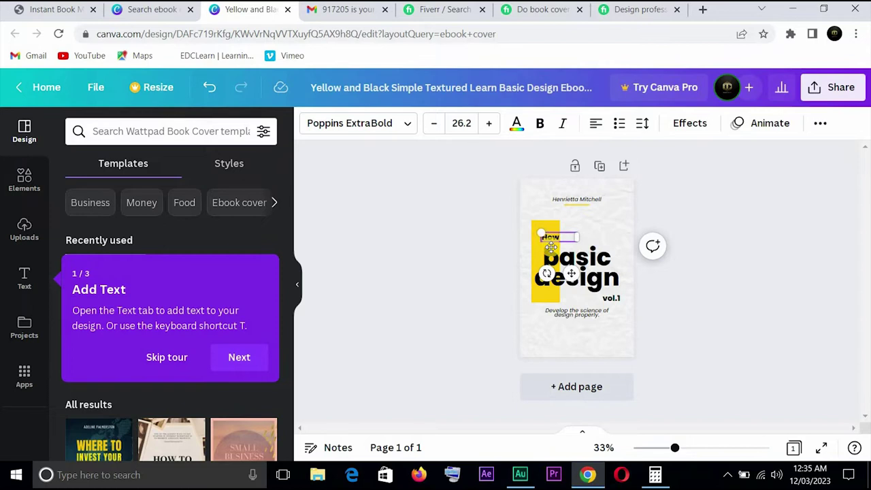
type("o")
Step: Replace the 'basic design' title with 'BE RICH' and 'IN 1HR' on a second line
left_click(560, 263)
left_click(560, 260)
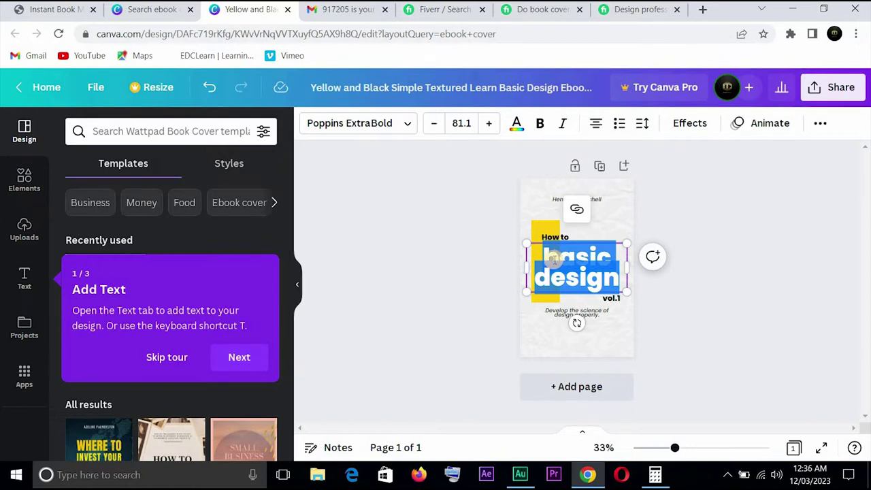
left_click(548, 259)
left_click_drag(548, 260, 650, 293)
type("B")
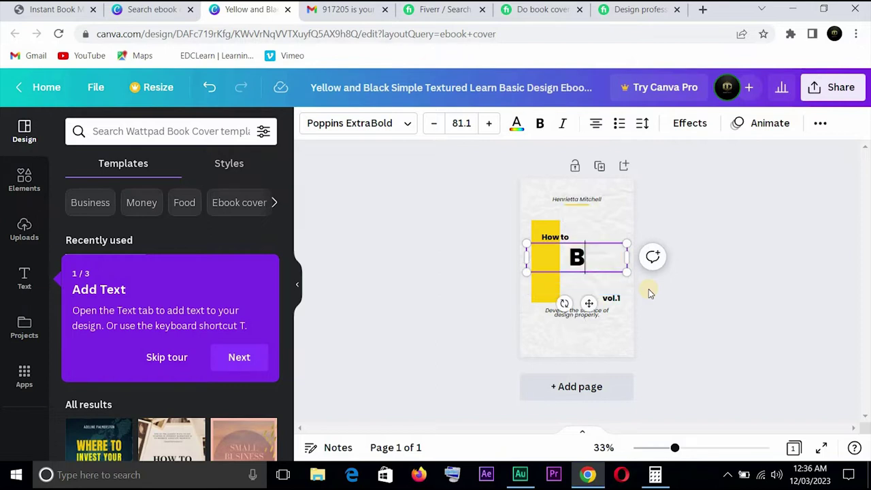
type("E")
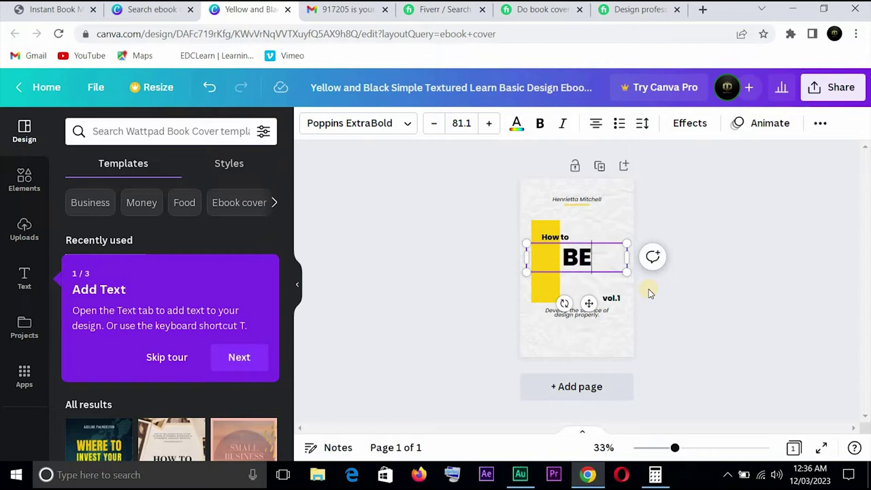
type(" RICH")
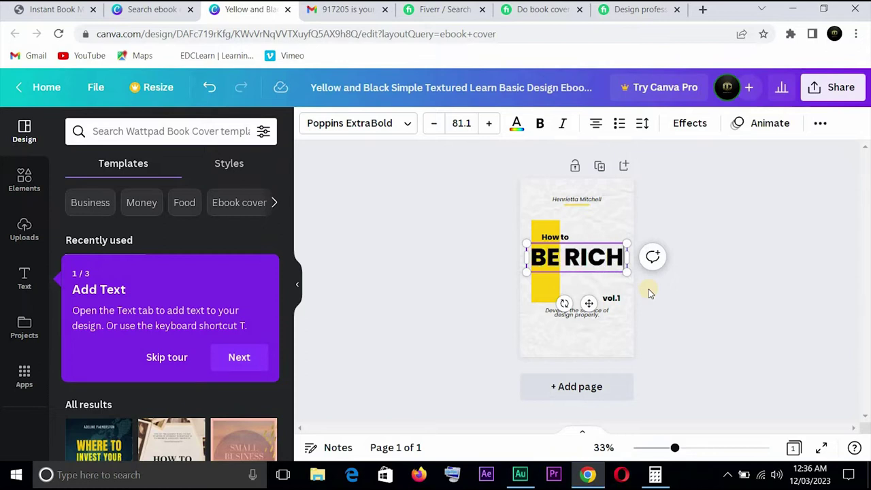
key("Return")
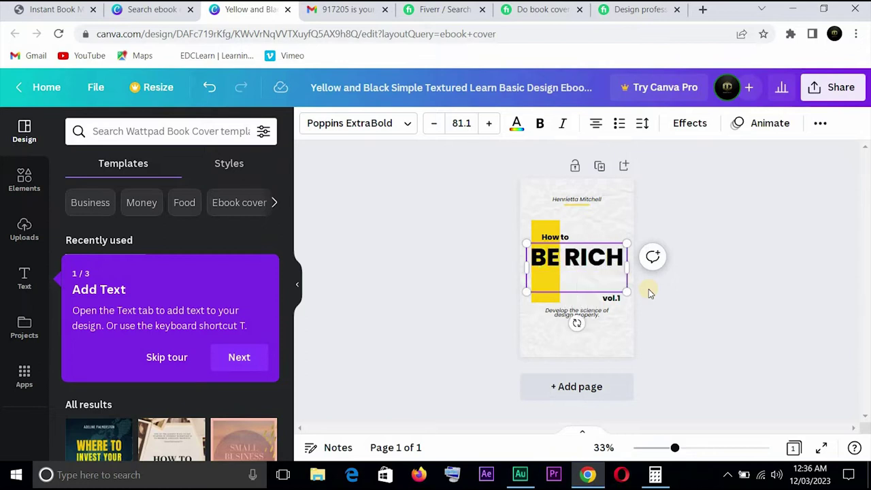
type("IN")
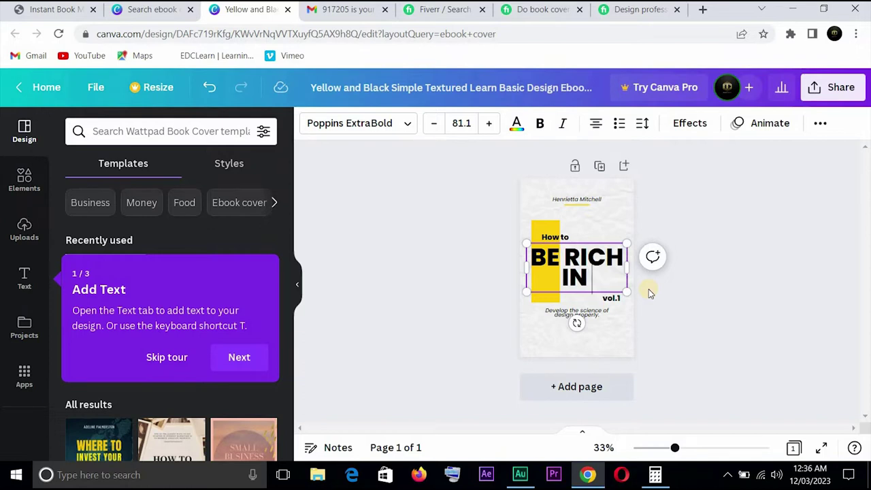
type(" 1HR")
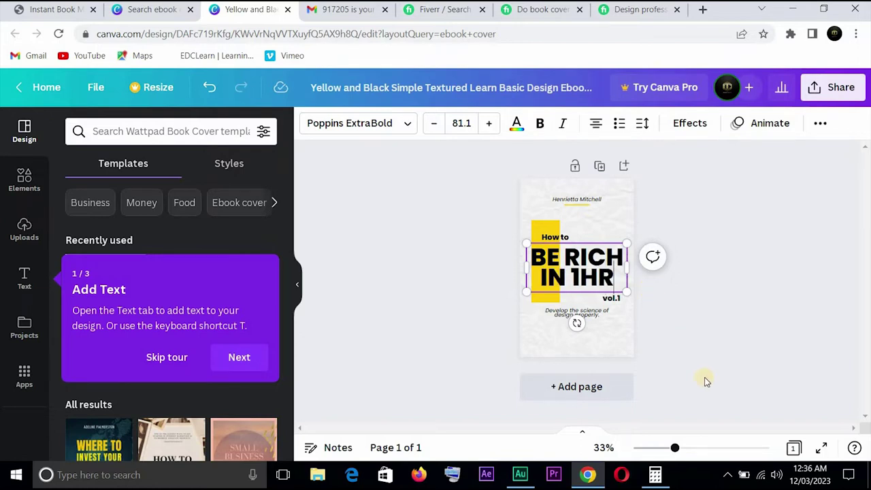
Step: Shrink the title box, shift it slightly right, and set the title text in Poppins Medium
left_click_drag(675, 451, 696, 451)
left_click_drag(671, 322, 631, 268)
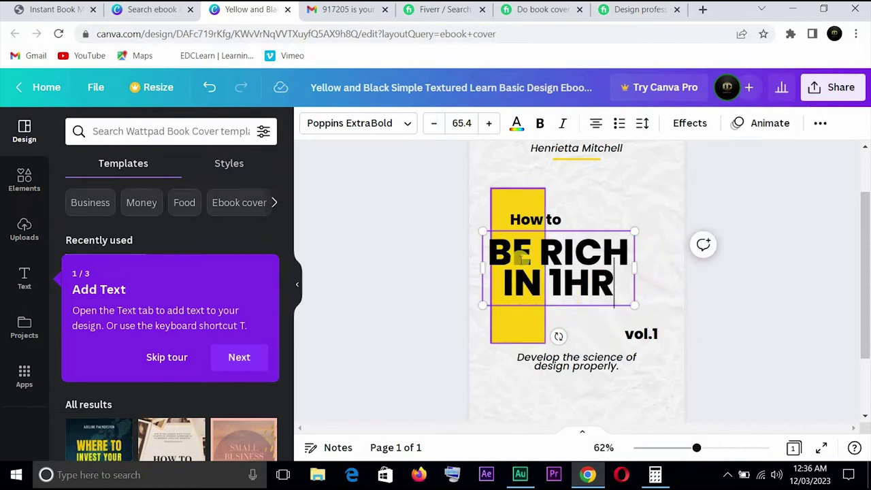
left_click(523, 258)
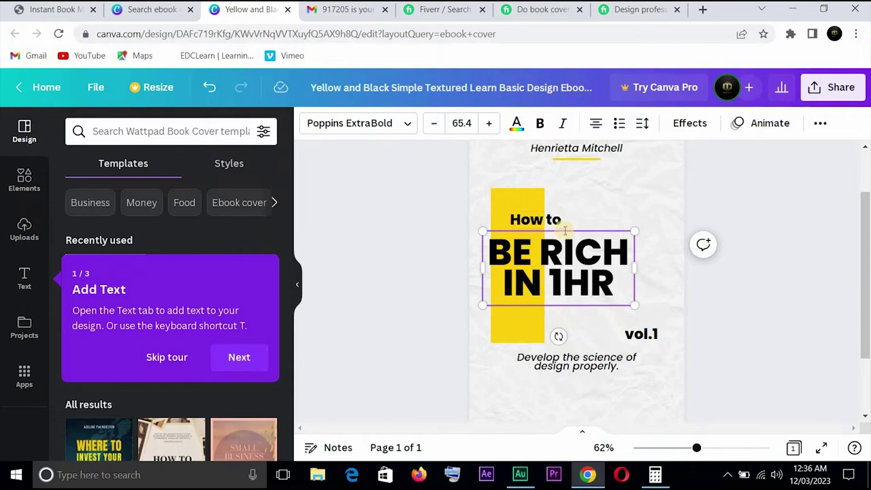
left_click_drag(565, 230, 577, 244)
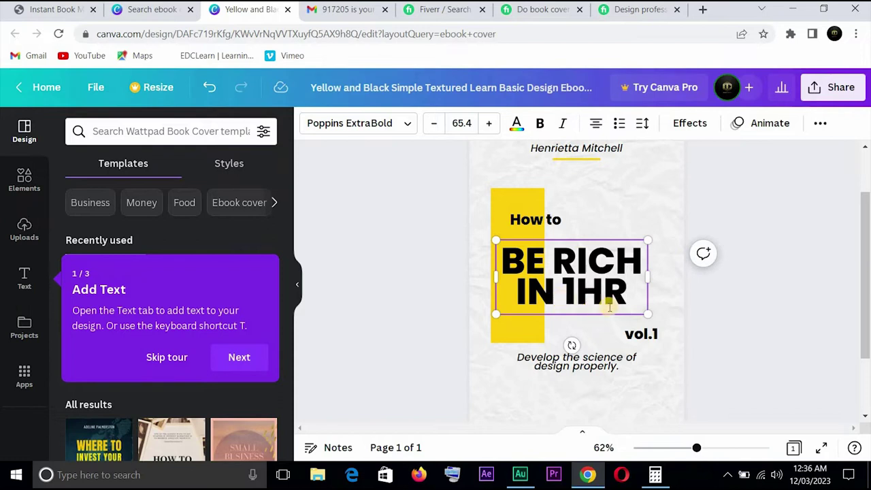
left_click(409, 126)
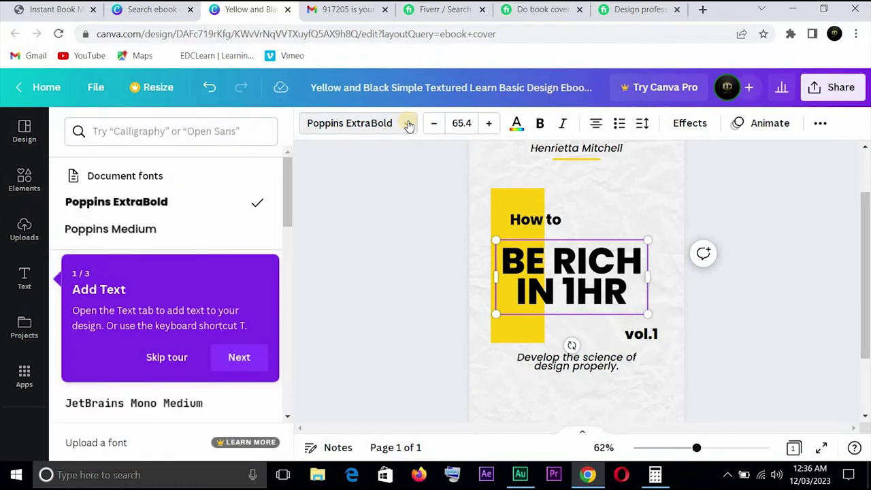
left_click(172, 234)
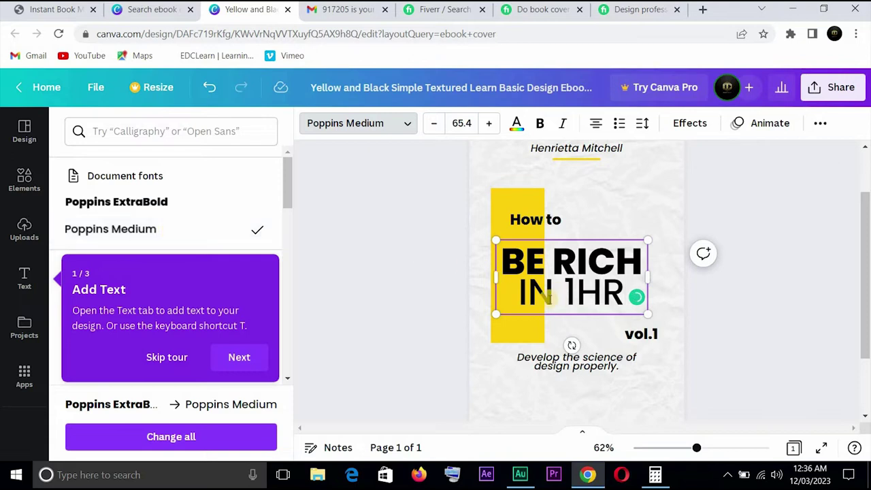
Step: Resize the title to font size 59.3, nudge it up, and lower 'How to' above it
left_click(521, 293)
left_click(620, 297, "shift")
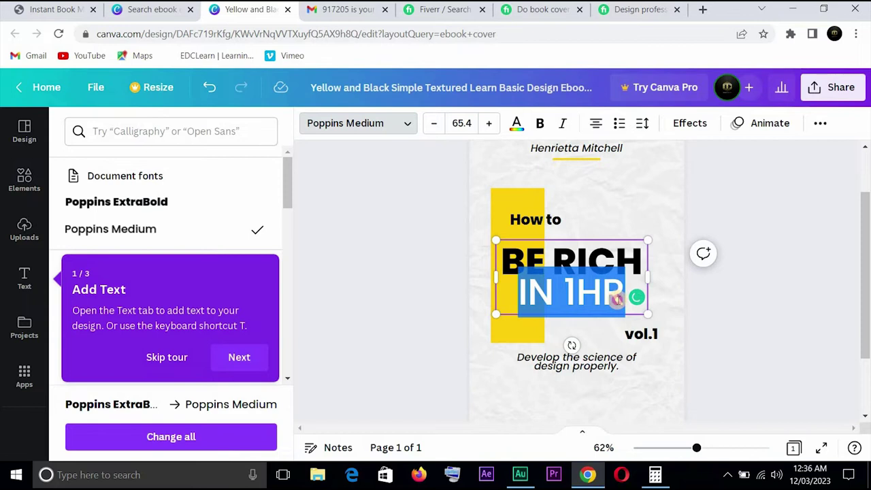
left_click(601, 298, "shift")
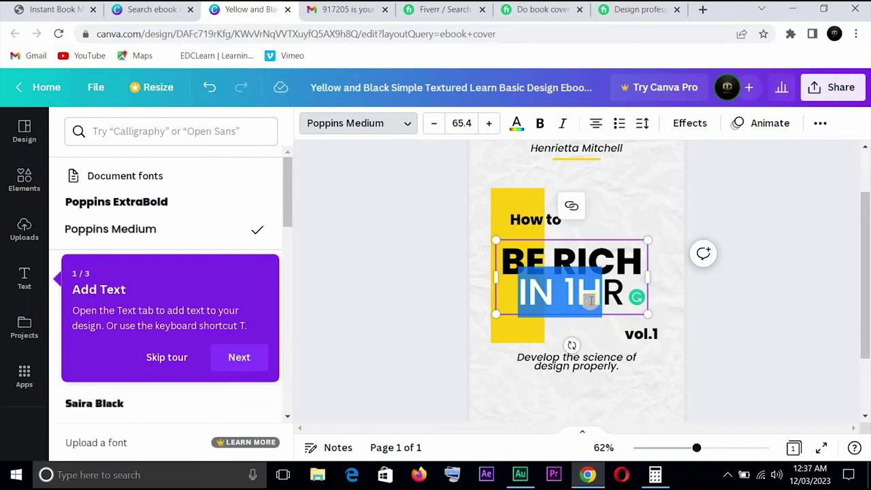
left_click(582, 298)
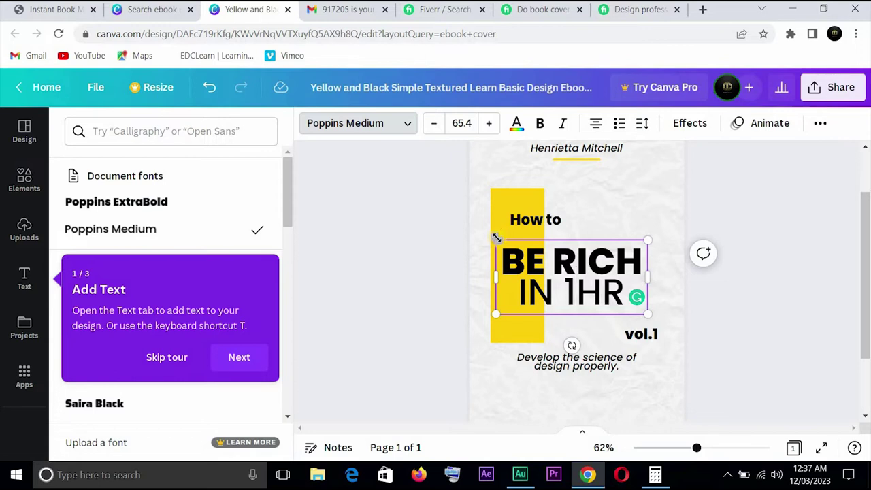
left_click_drag(496, 237, 516, 245)
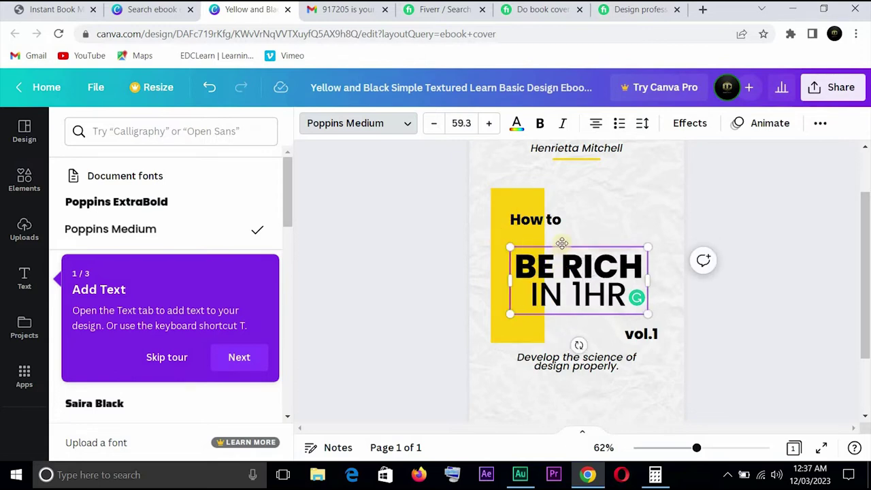
left_click_drag(562, 242, 558, 233)
left_click(555, 226)
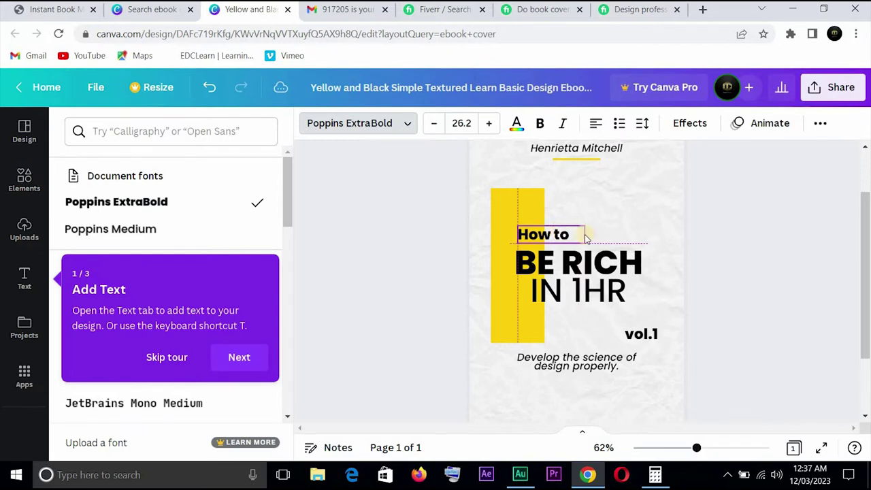
Step: Rewrite the tagline under the title as 'Finding the way to financial success.'
left_click(593, 234)
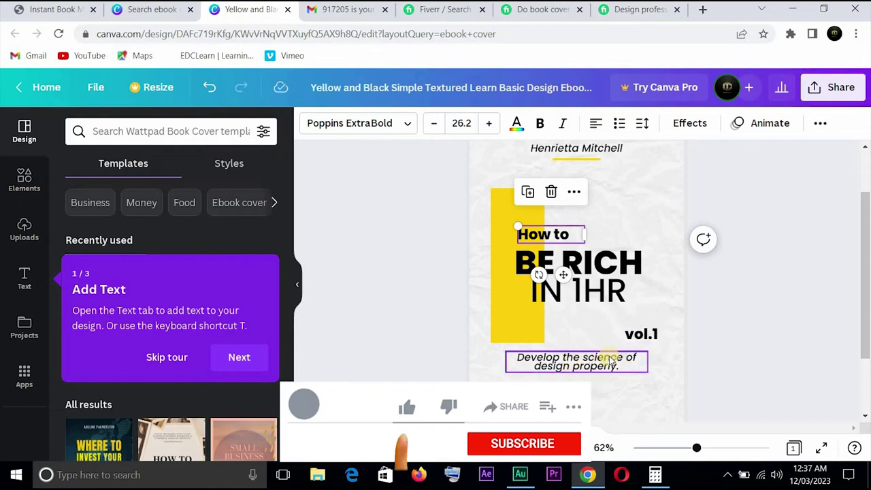
left_click(592, 363)
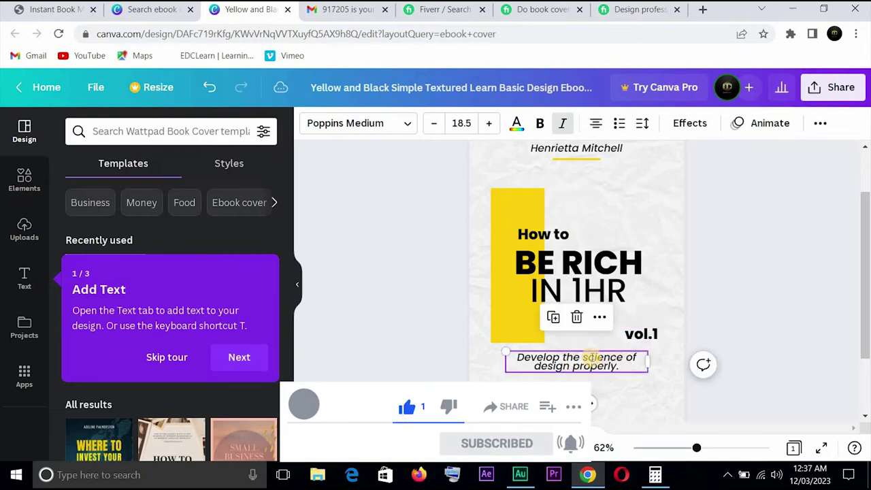
left_click(575, 361)
left_click(520, 362)
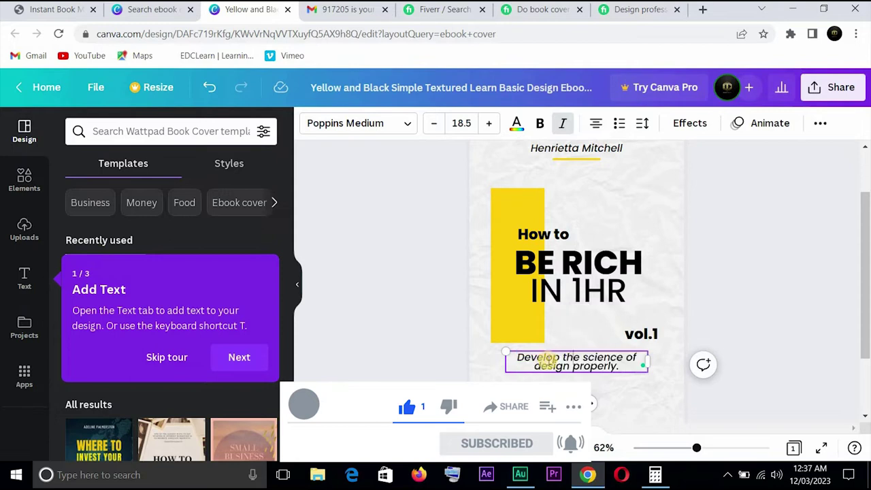
left_click_drag(520, 357, 679, 372)
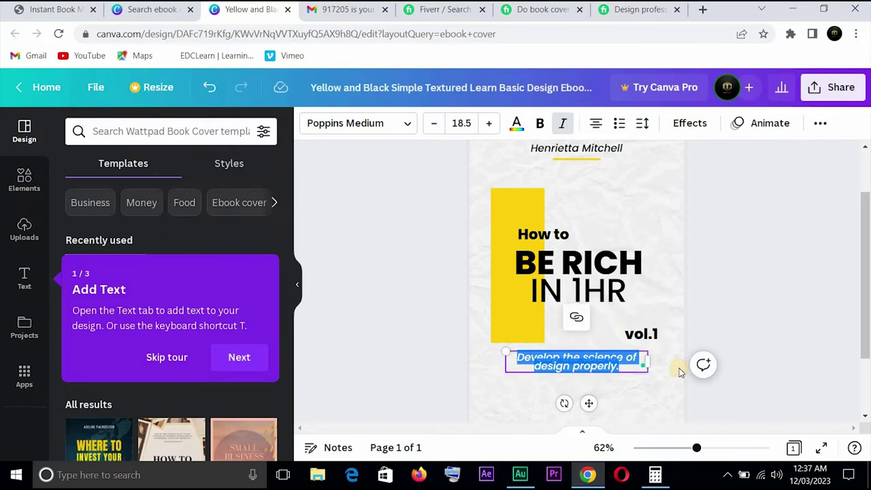
type("Finding")
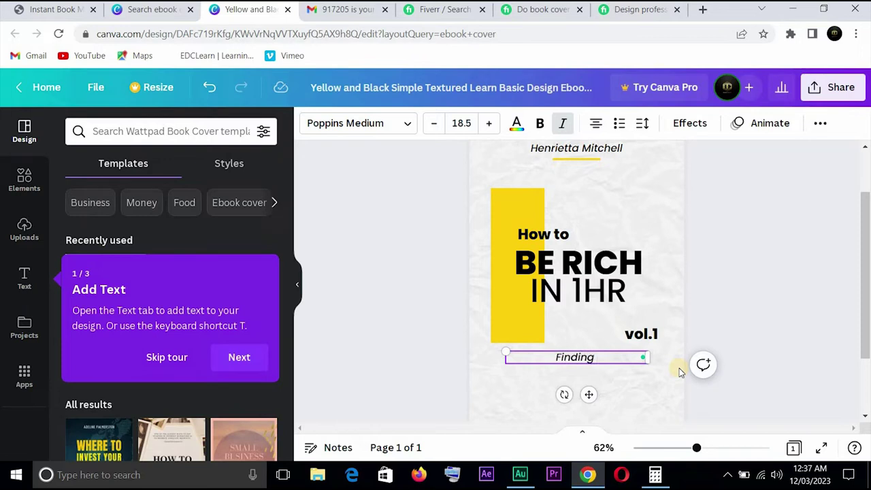
type(" the way to")
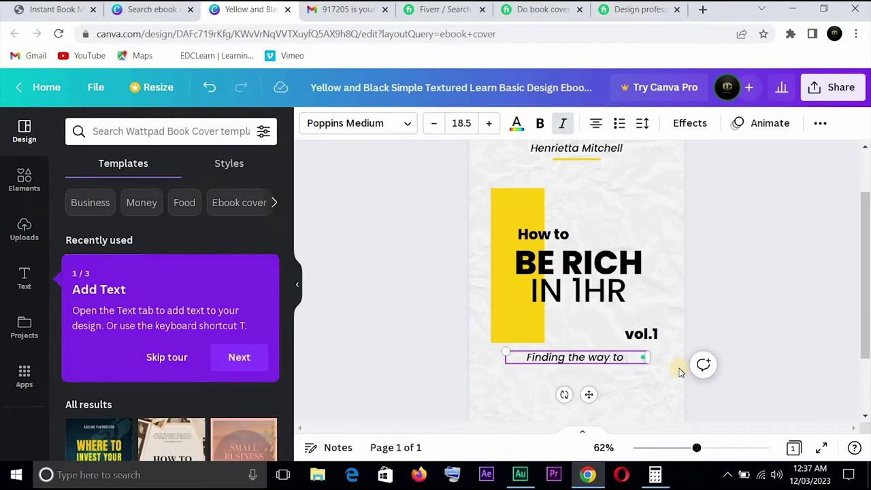
type(" su")
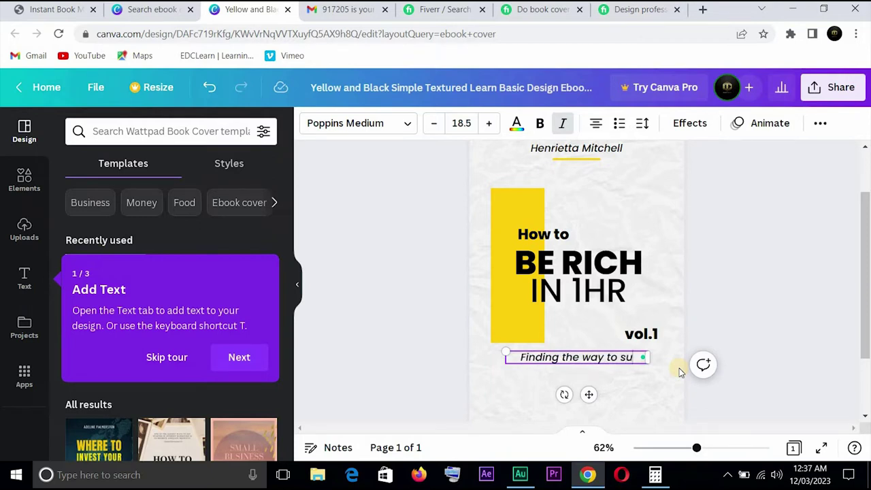
key("BackSpace")
key("BackSpace")
type("fin")
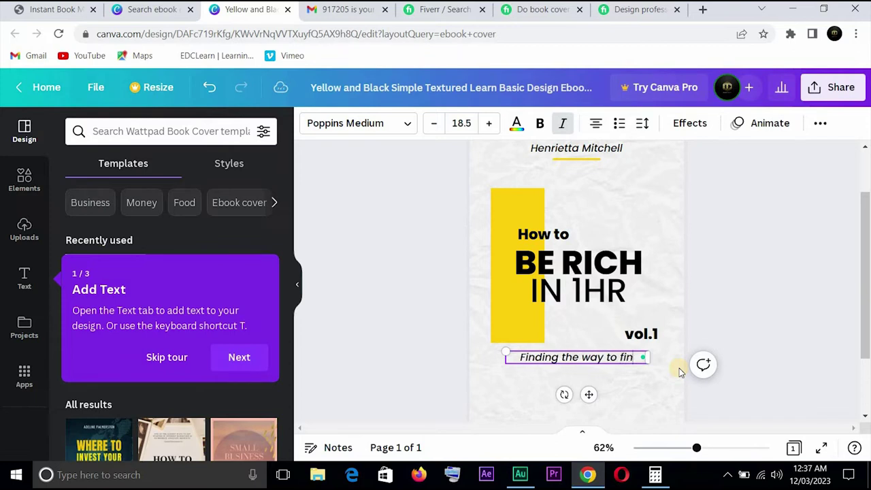
type("ancial")
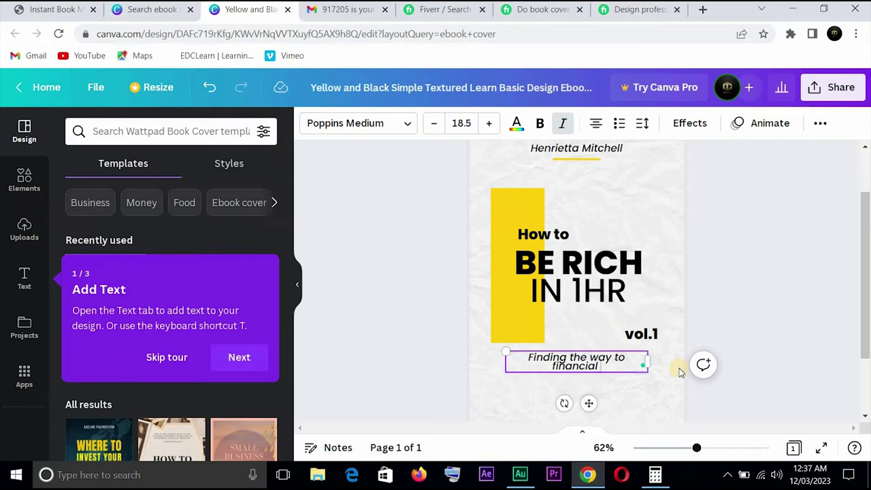
type("success")
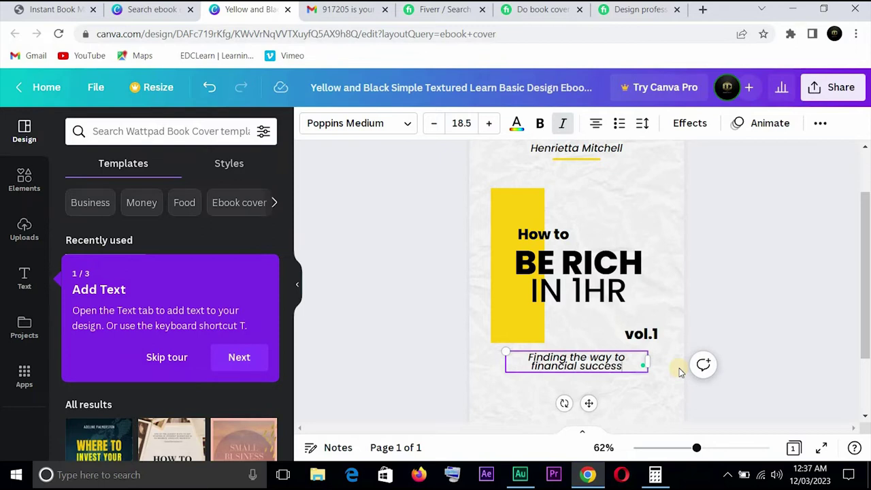
type(".")
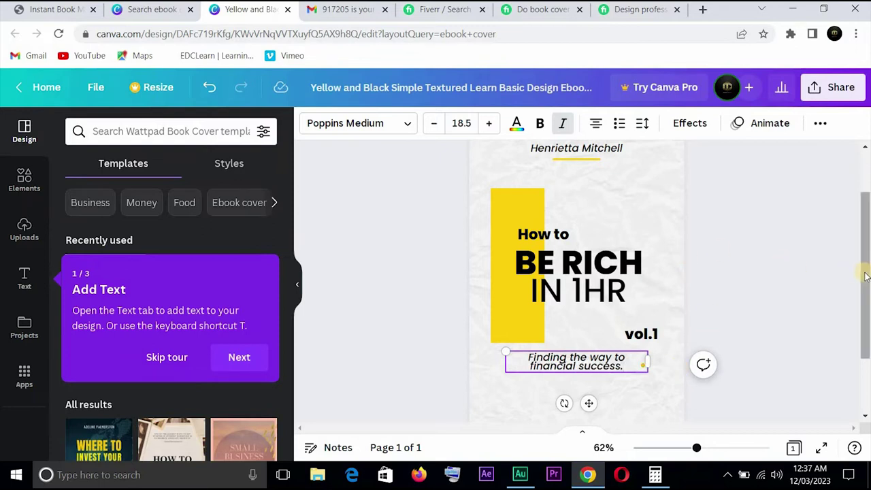
Step: Enter the author name text at the top and leave it unchanged
left_click_drag(867, 268, 867, 199)
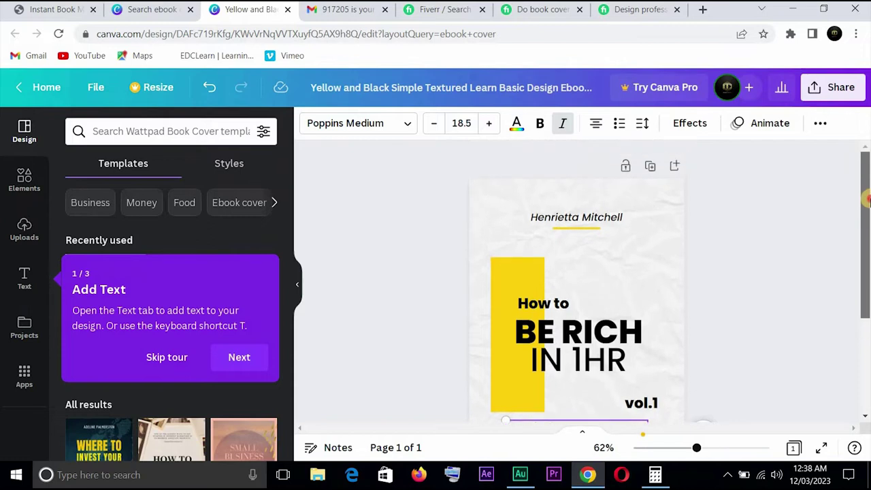
left_click(558, 219)
left_click(558, 219)
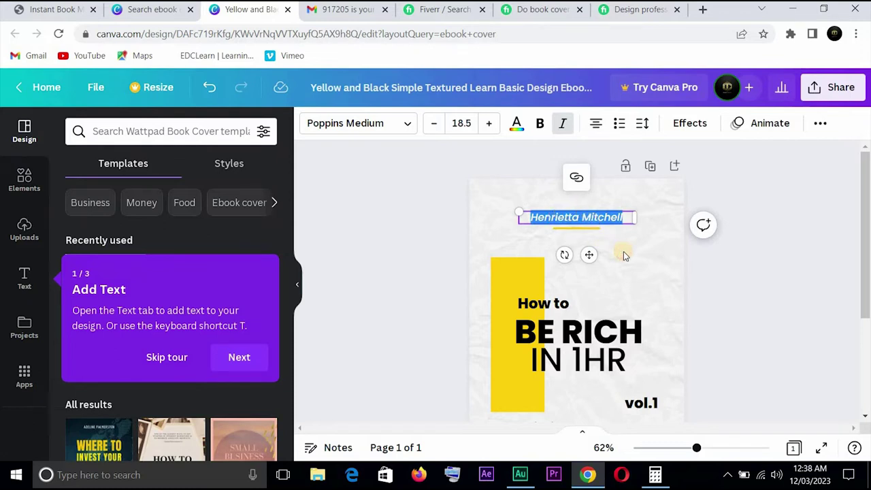
key("Right")
left_click(859, 219)
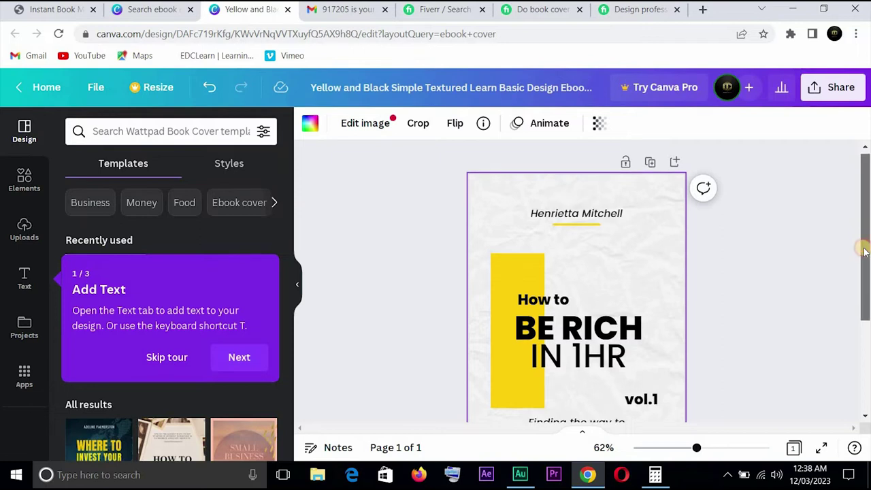
Step: Turn the yellow bar behind the title cobalt blue, dismissing the onboarding tips
scroll(598, 294, "down", 1)
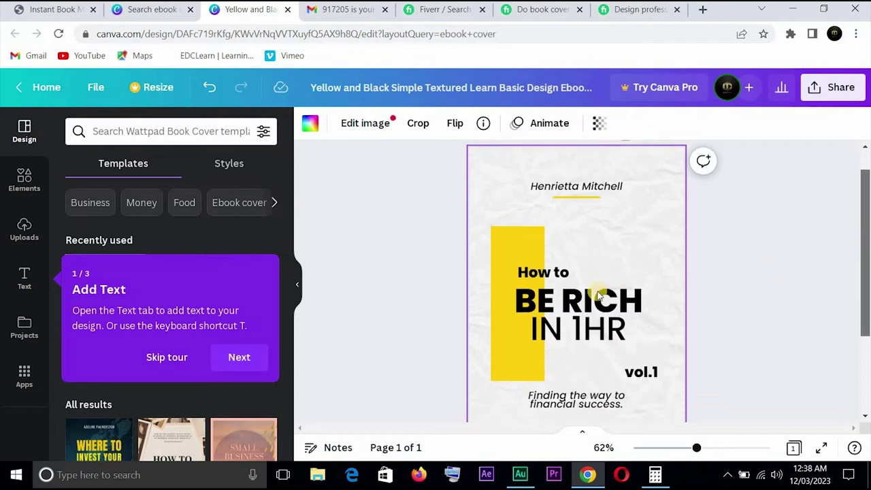
left_click(523, 359)
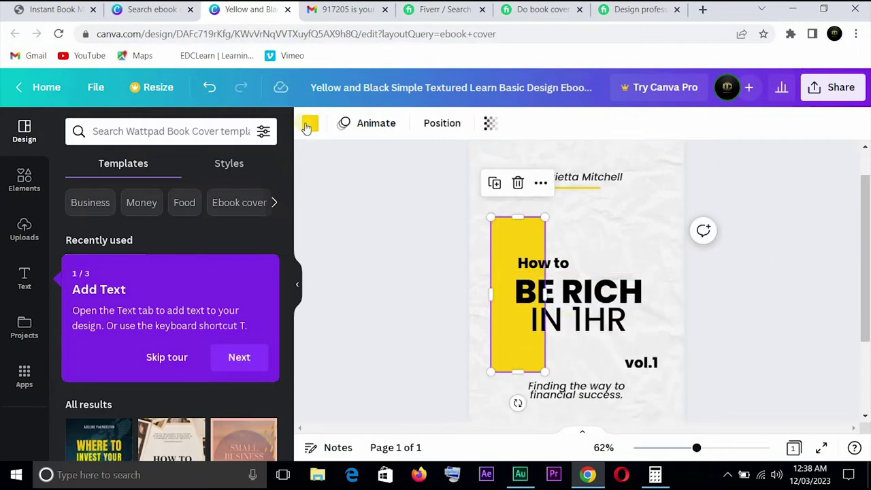
left_click(310, 123)
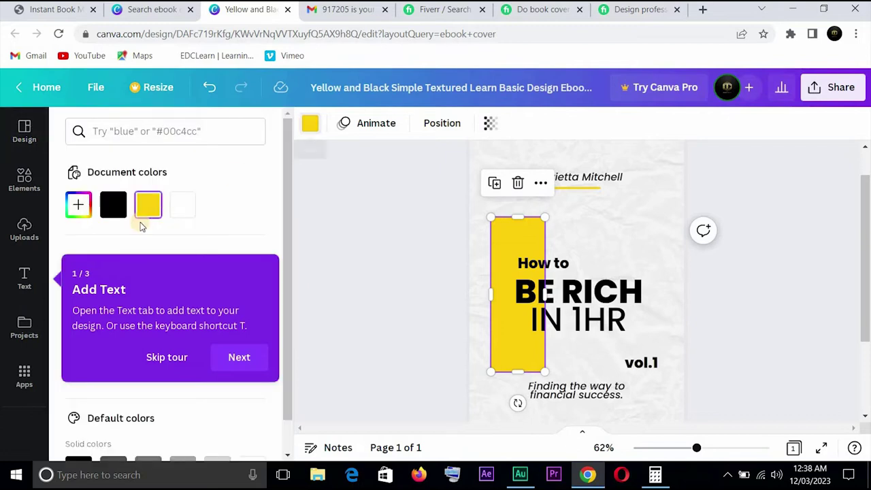
left_click(239, 356)
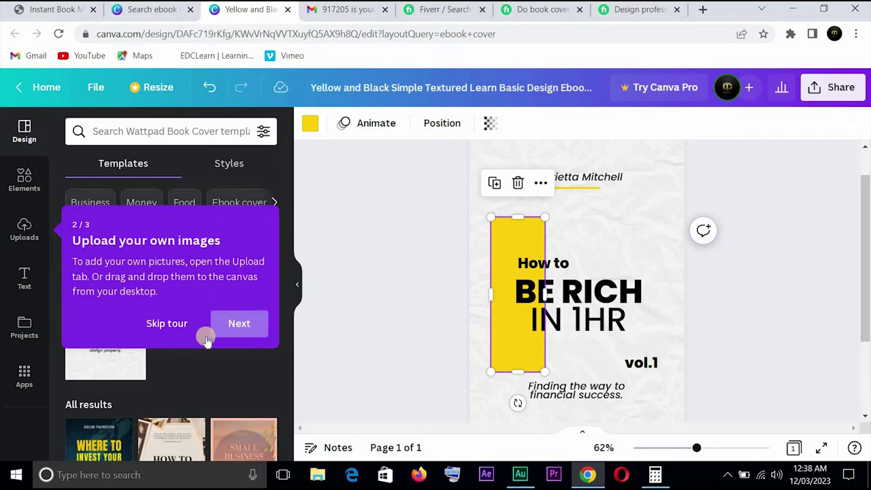
left_click(166, 324)
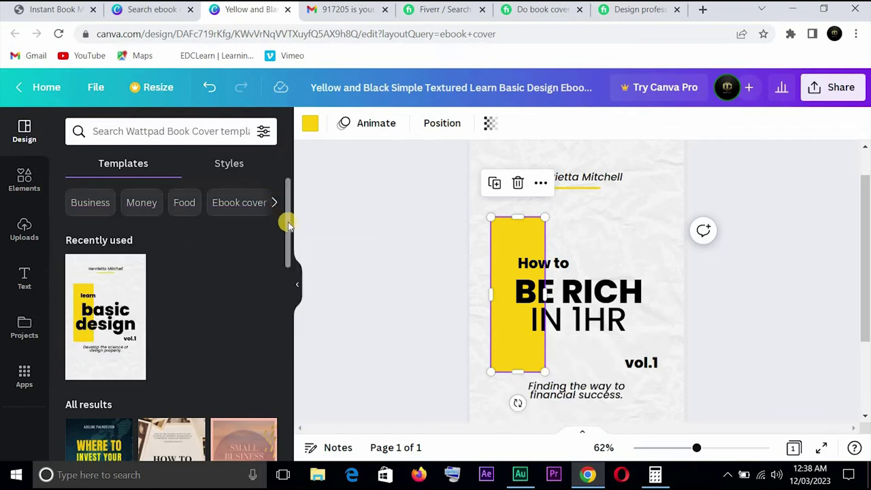
left_click_drag(287, 233, 291, 213)
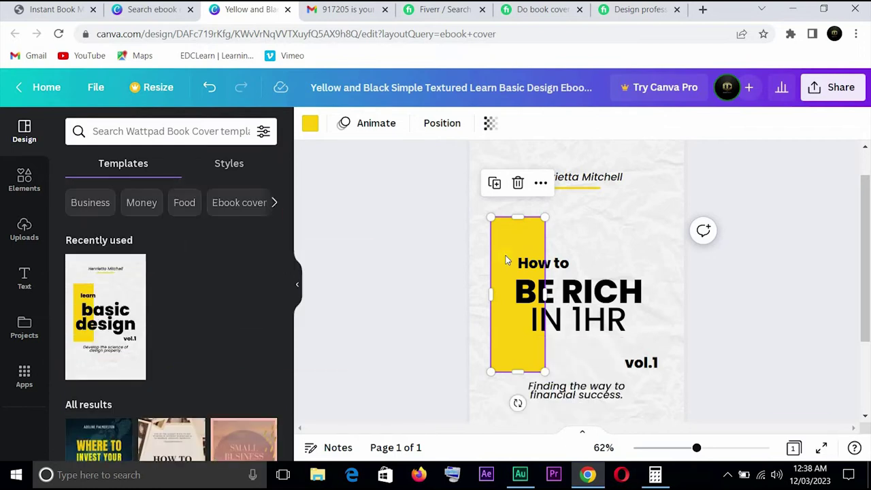
left_click(312, 125)
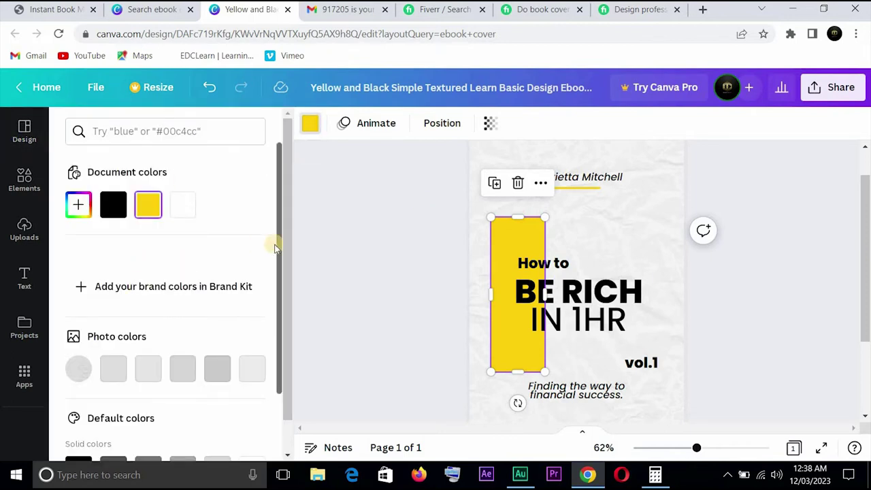
scroll(280, 311, "down", 2)
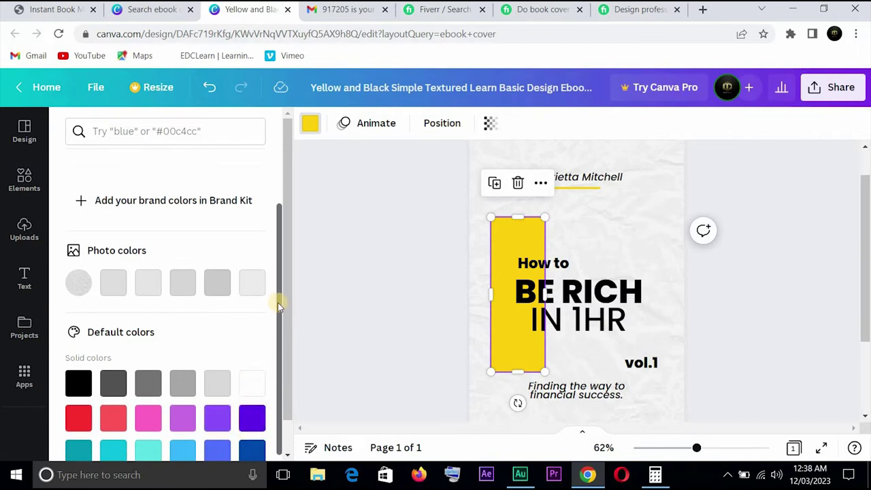
scroll(284, 352, "down", 1)
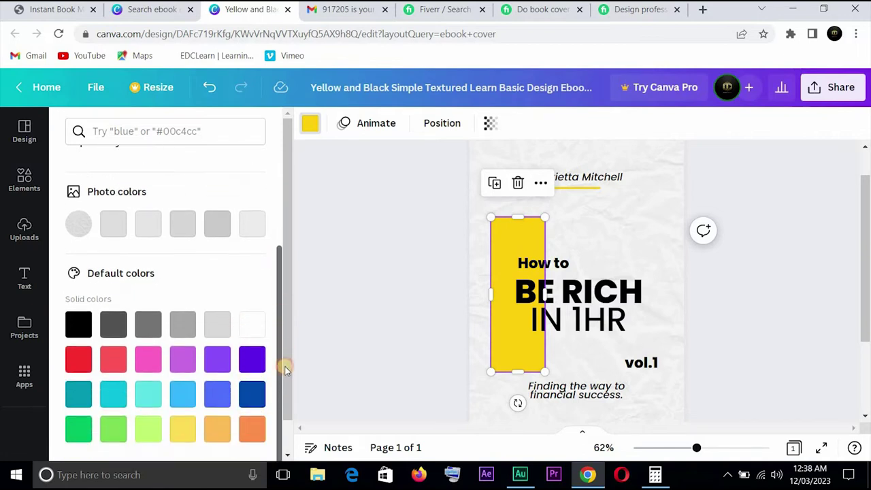
left_click(251, 395)
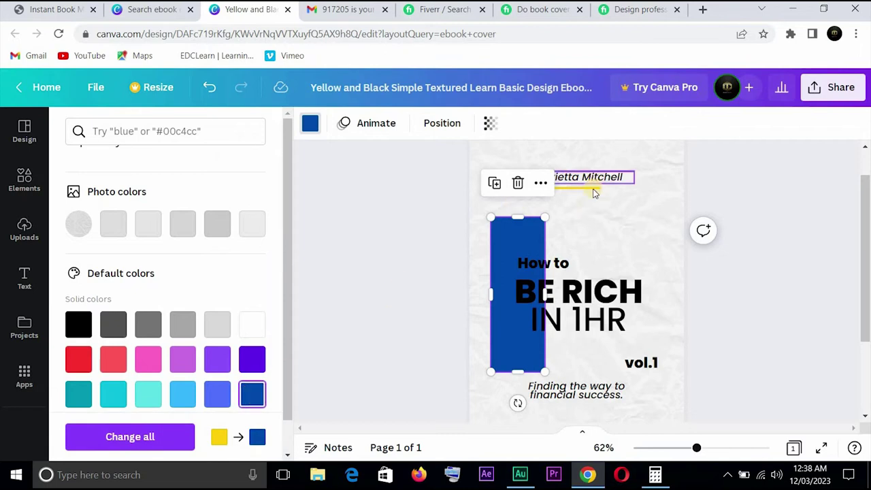
Step: Make the short line under the author name the same blue
key("Tab")
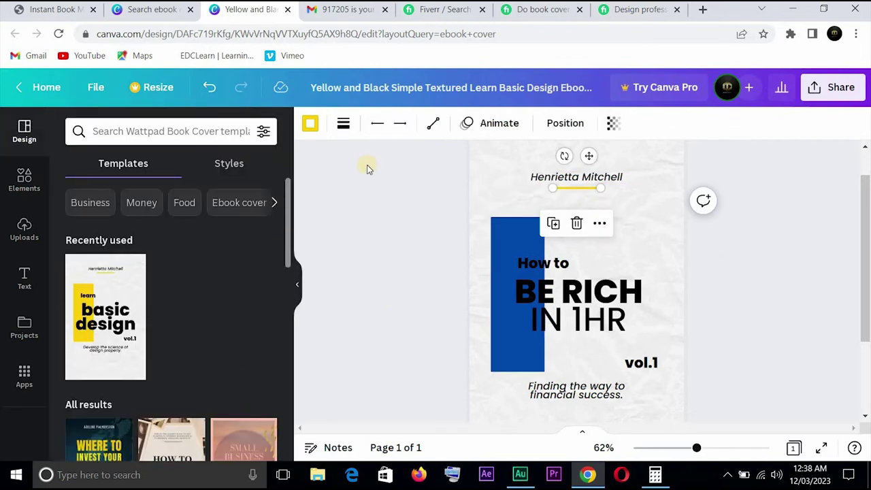
left_click(311, 124)
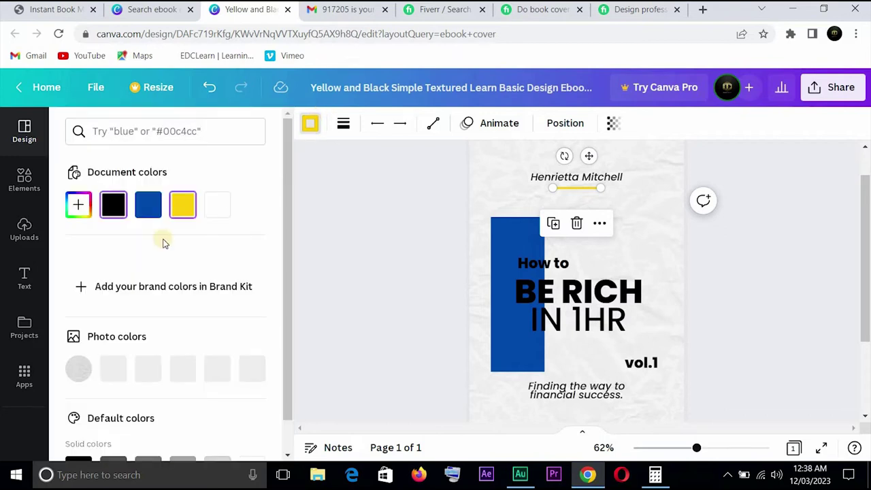
left_click(151, 203)
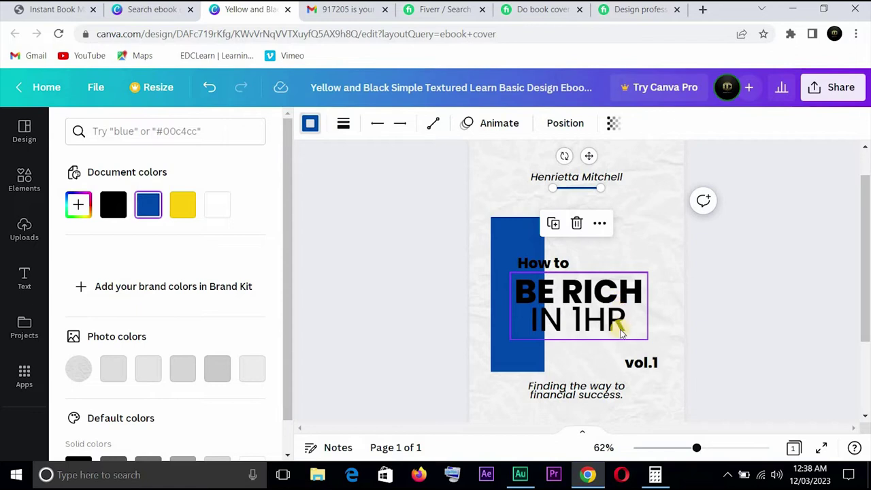
Step: Colour both the BE RICH IN 1HR title and the How to line red
left_click(603, 293)
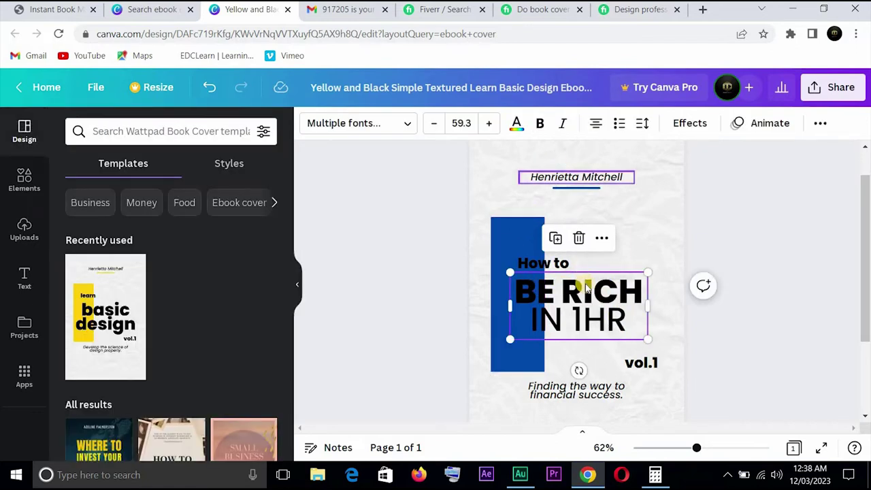
left_click(516, 125)
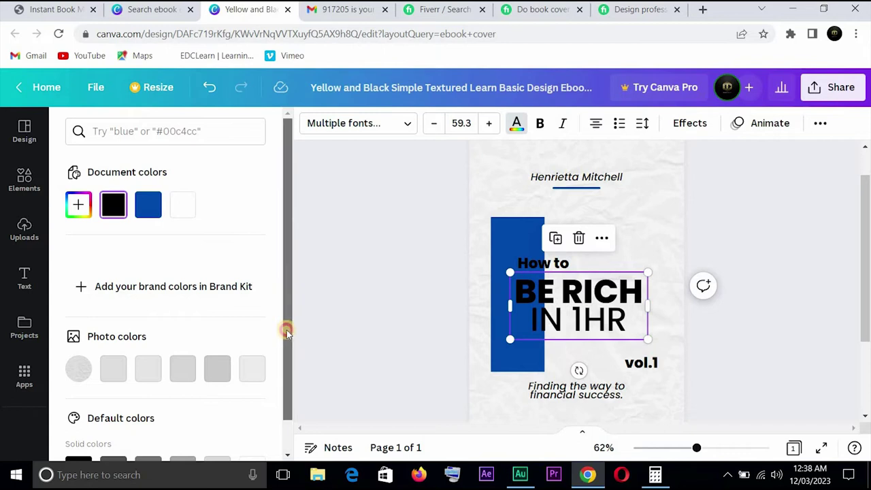
scroll(284, 282, "down", 1)
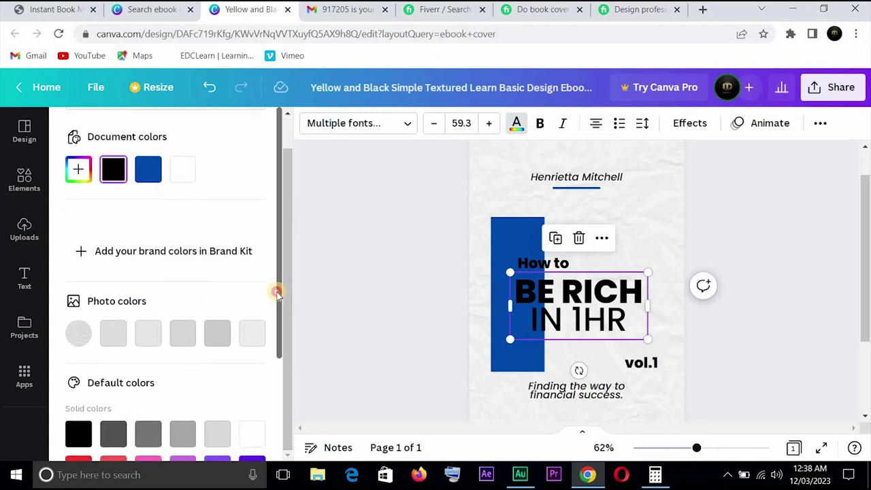
scroll(280, 388, "down", 4)
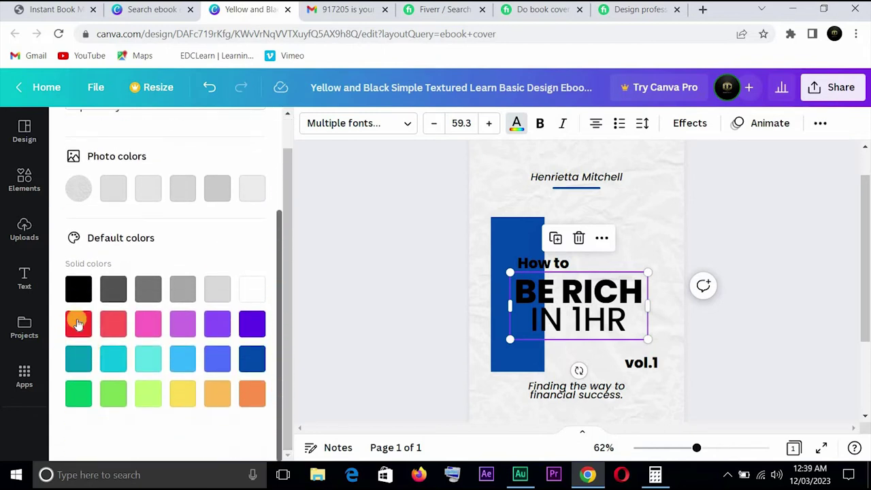
left_click(80, 324)
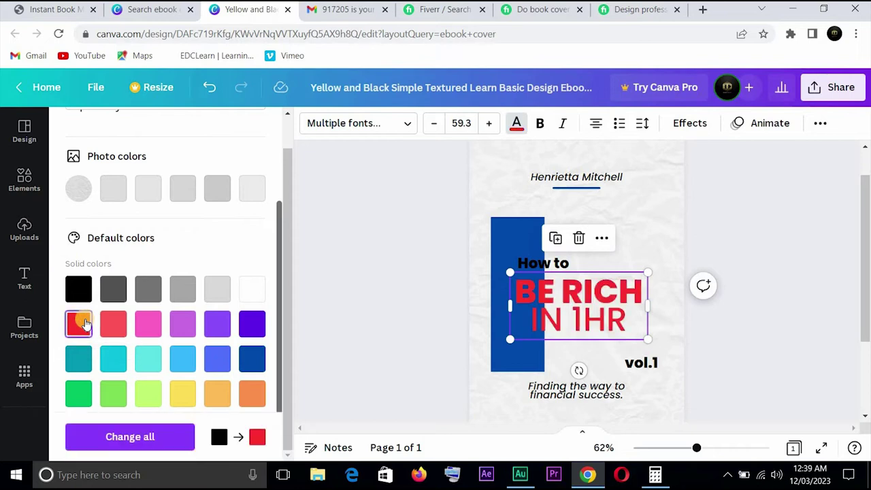
left_click(537, 268)
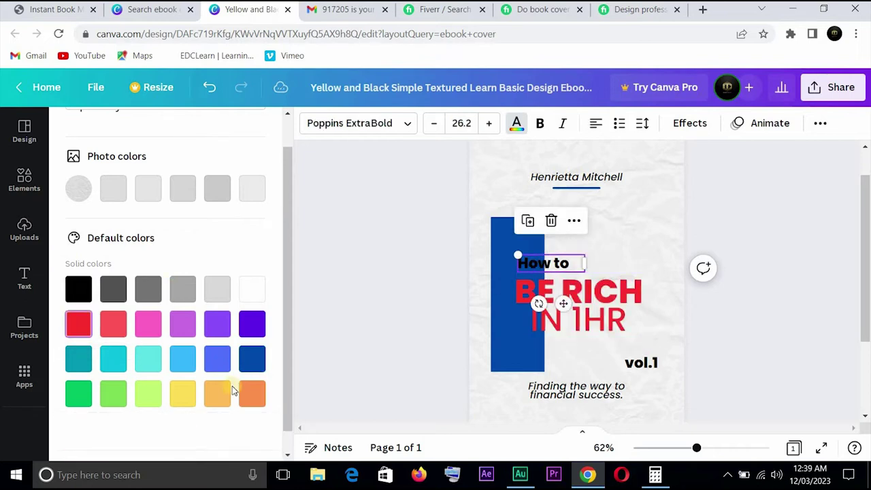
left_click(79, 326)
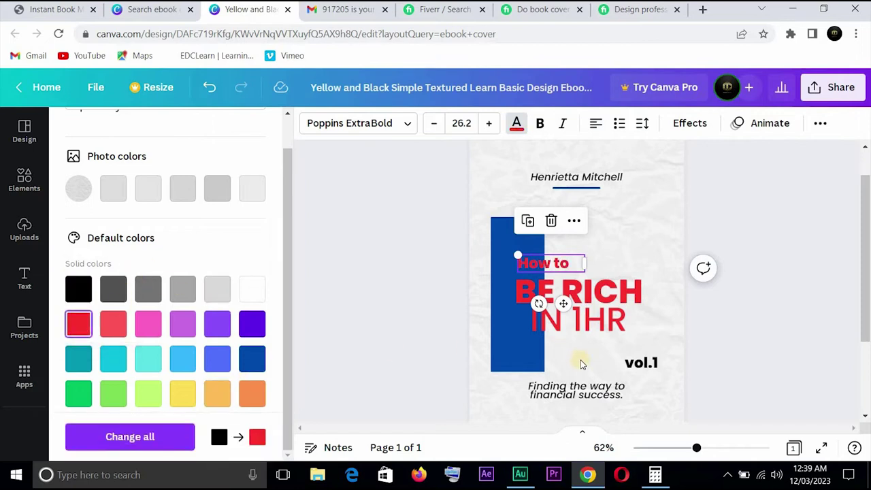
key("Escape")
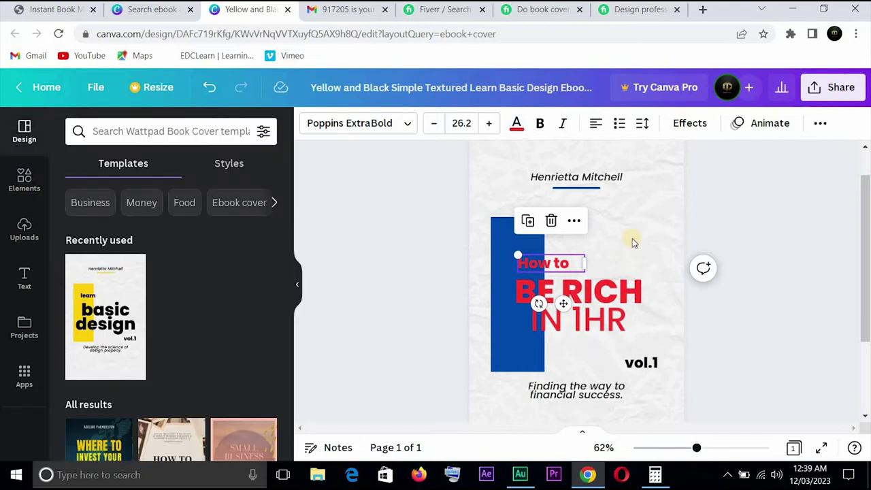
Step: Search the Elements panel for 'coins'
left_click(638, 230)
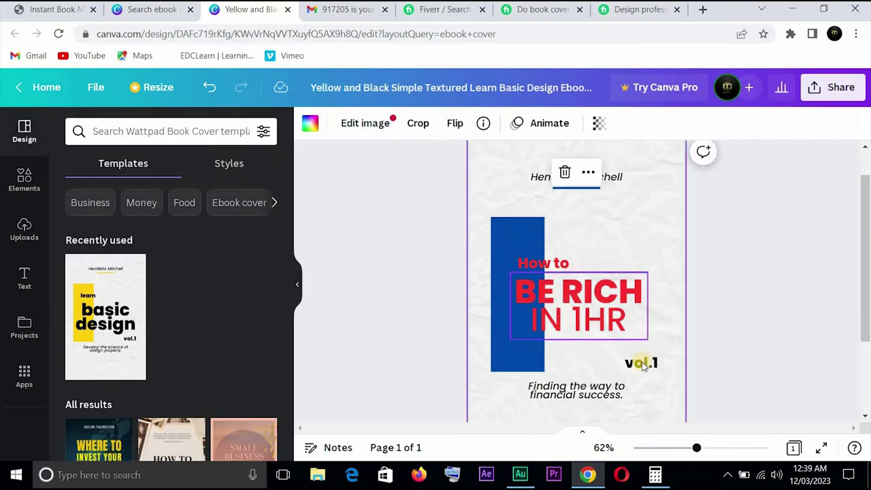
left_click(644, 366)
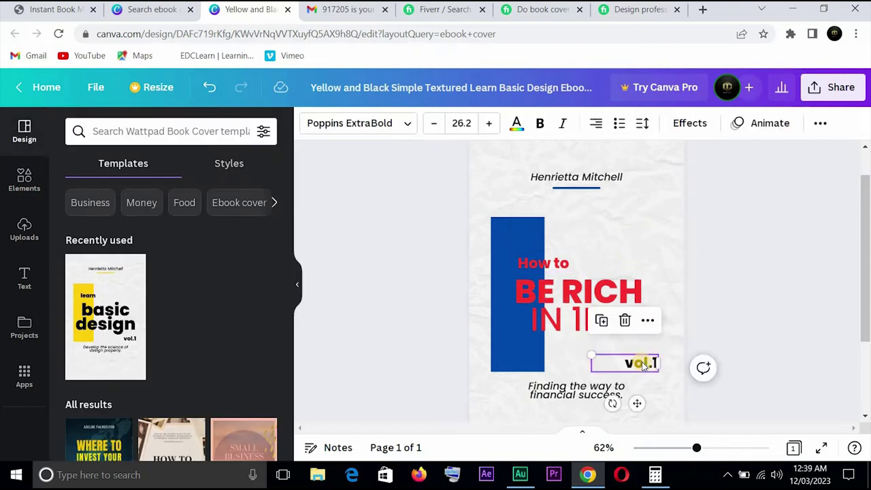
left_click(640, 233)
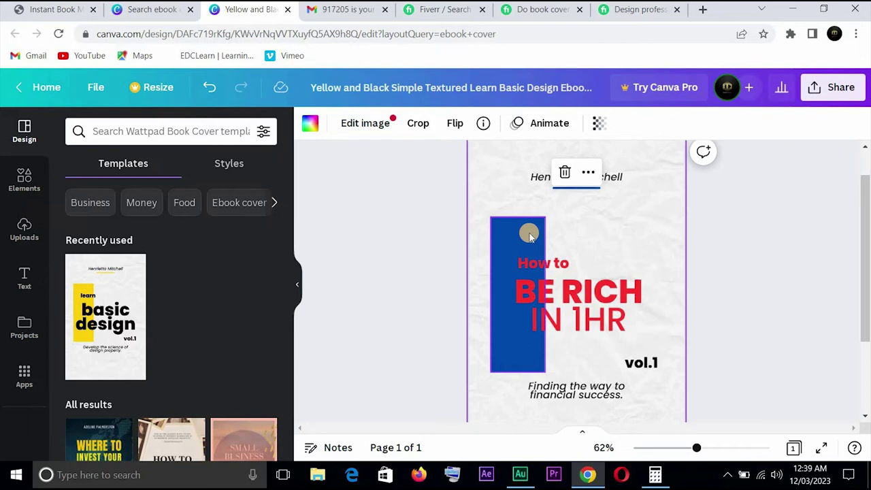
left_click(187, 132)
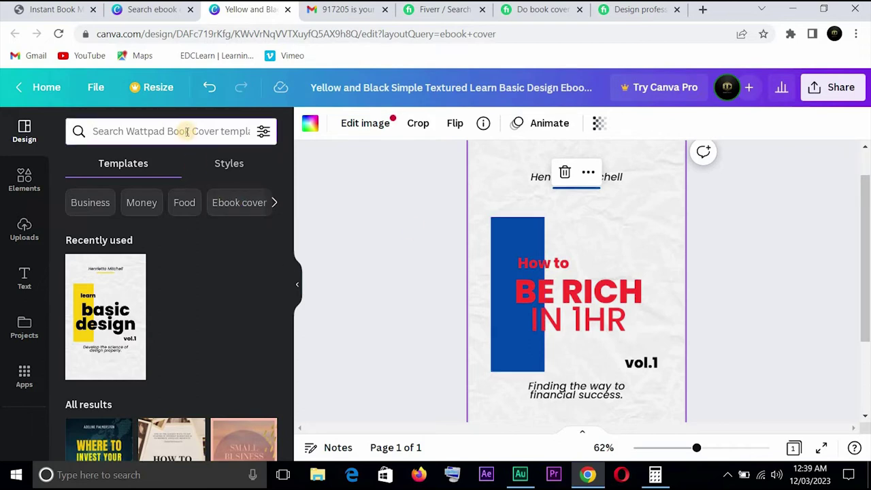
type("coin")
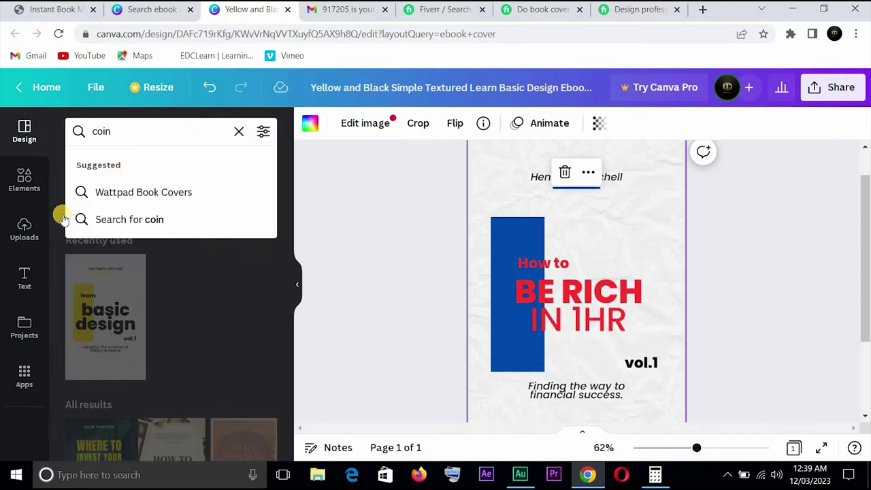
left_click(28, 178)
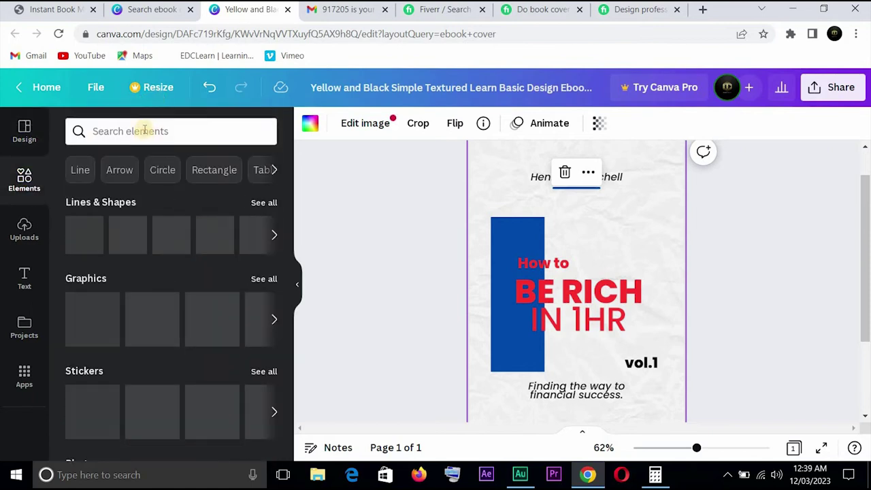
left_click(145, 131)
type("coin")
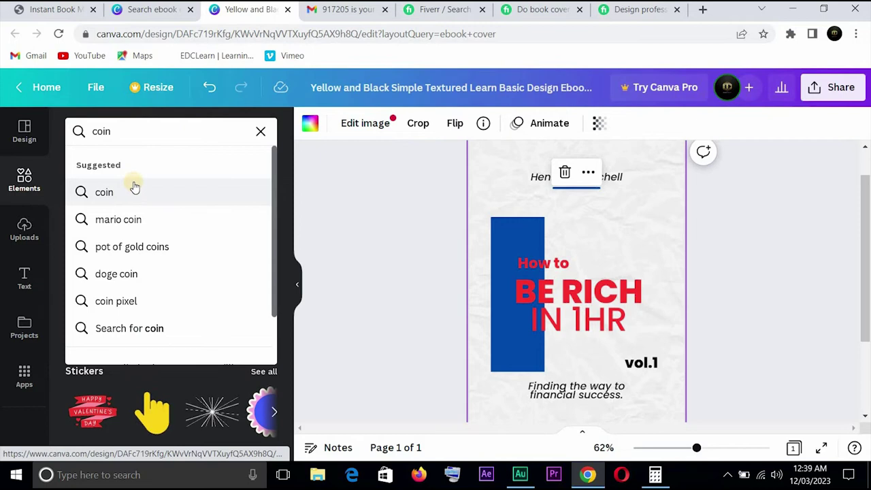
type("s")
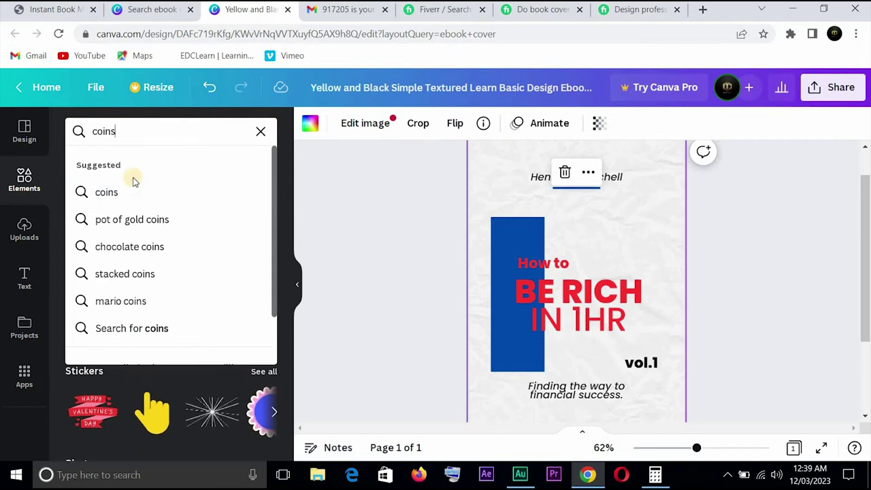
key("Return")
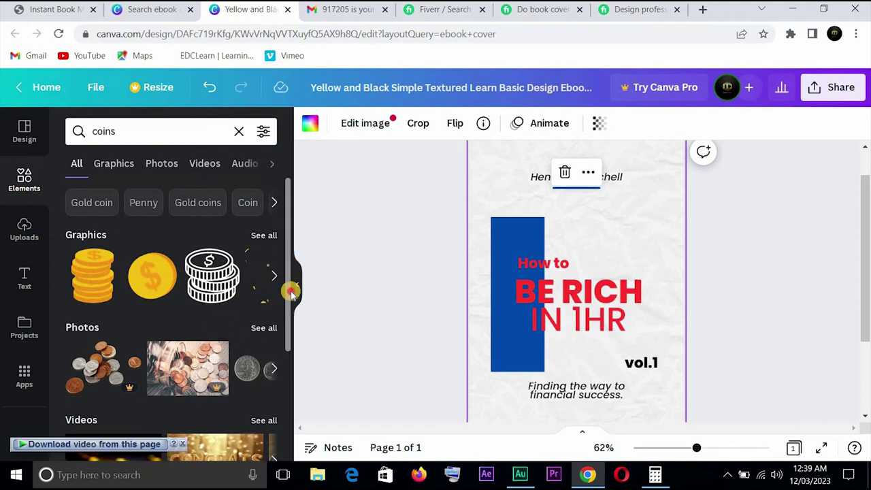
Step: Browse the coin graphics and photos, then return to the search box for a new term
left_click_drag(290, 295, 291, 371)
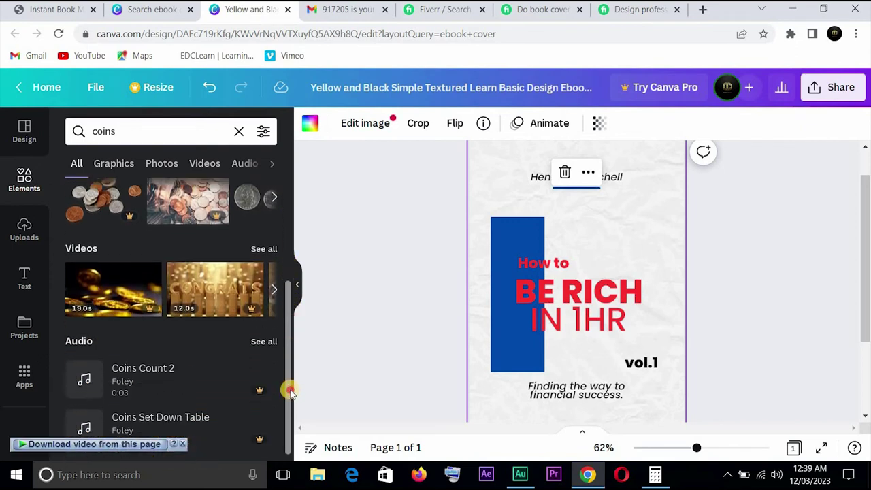
scroll(297, 300, "up", 2)
scroll(204, 245, "up", 1)
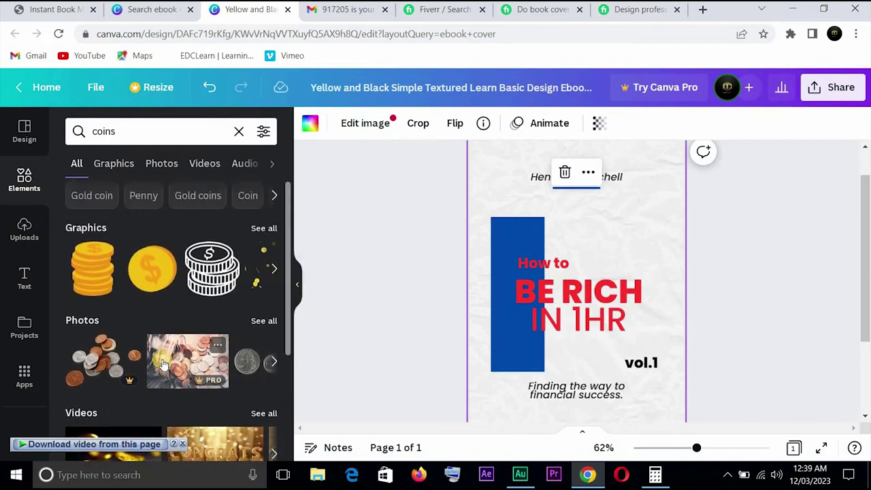
left_click(143, 131)
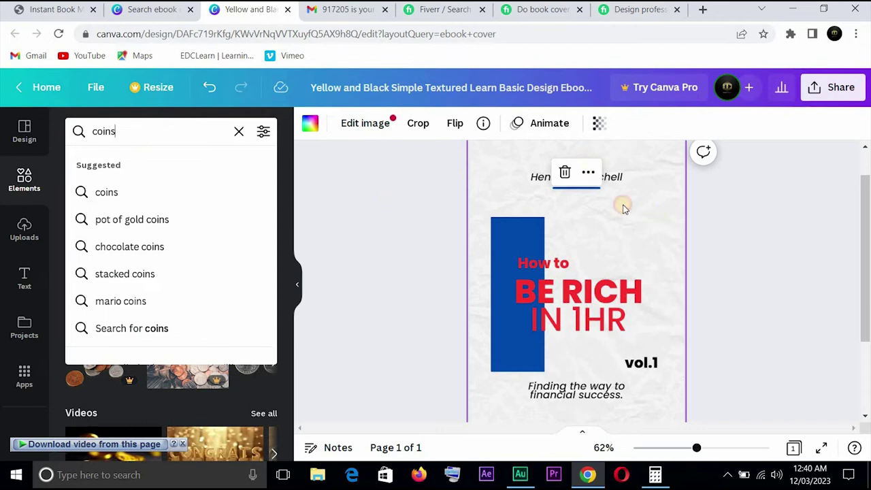
left_click(584, 195)
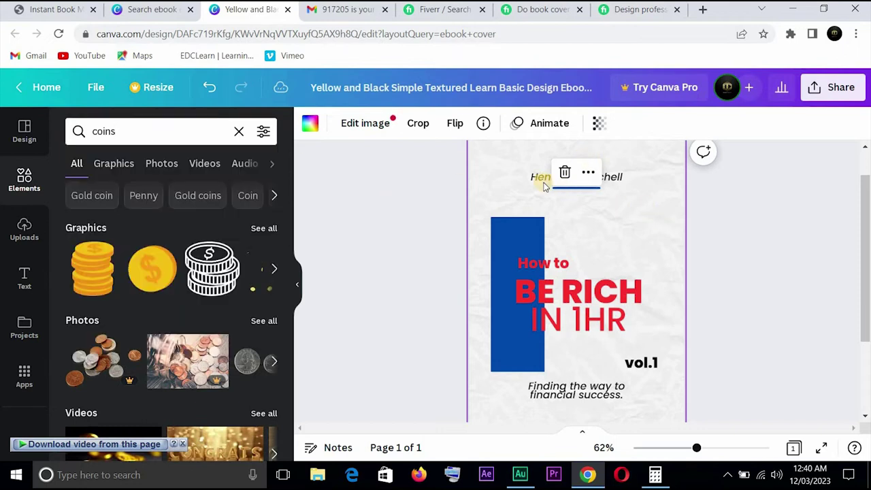
left_click(156, 131)
Step: Search elements for 'Money' and drop the dollar-bill photo onto the cover as its background
key("ctrl+a")
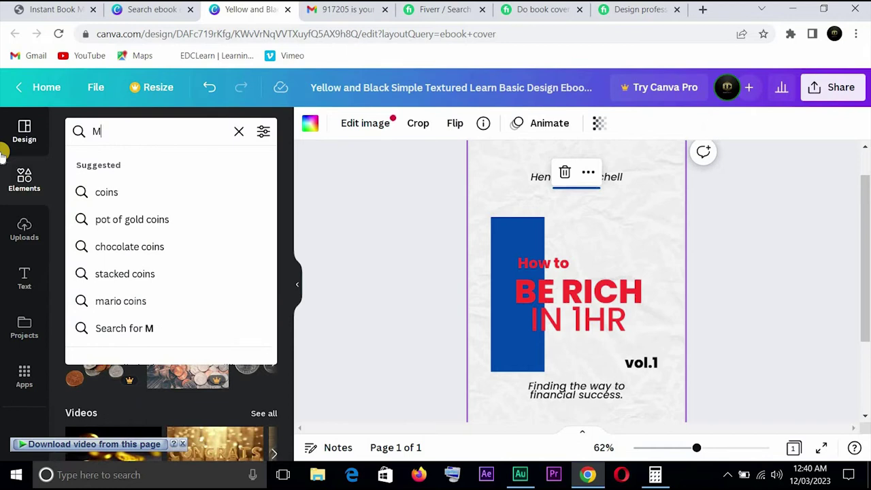
type("Money")
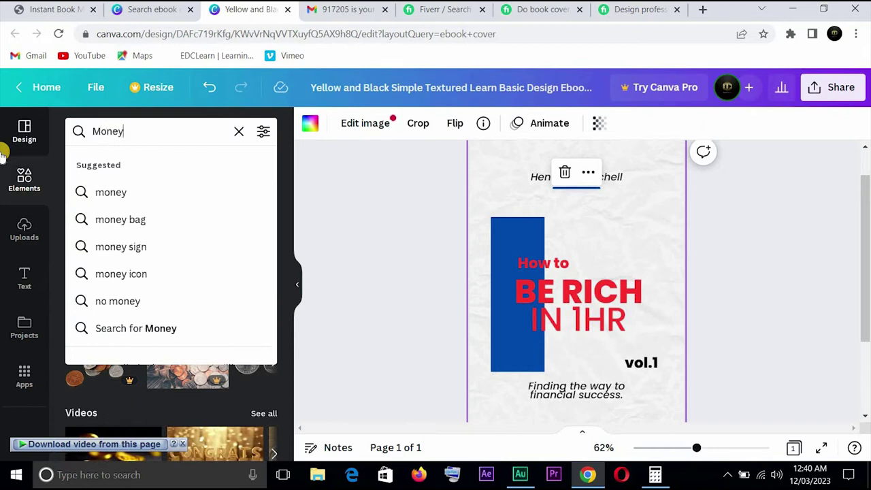
key("Return")
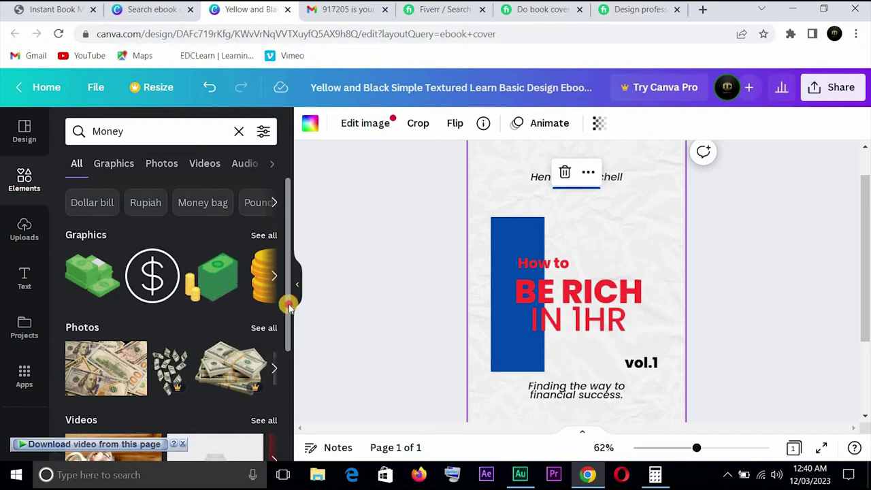
left_click_drag(288, 307, 288, 394)
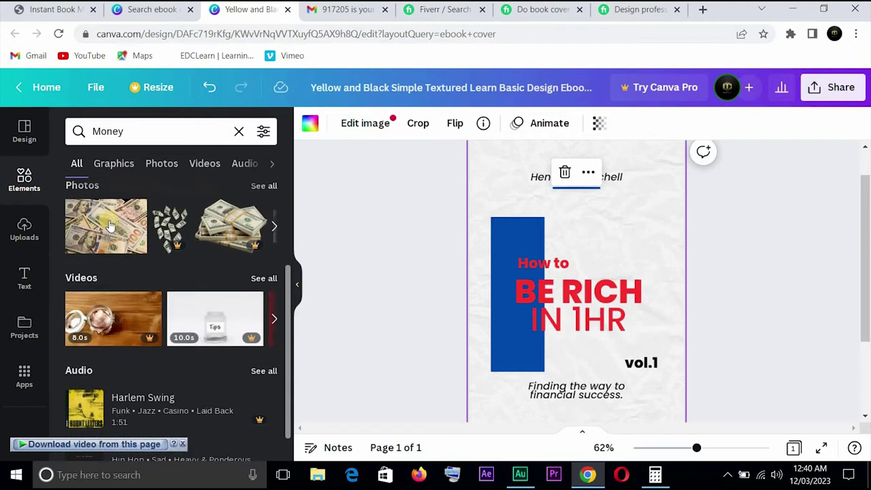
left_click_drag(409, 203, 489, 207)
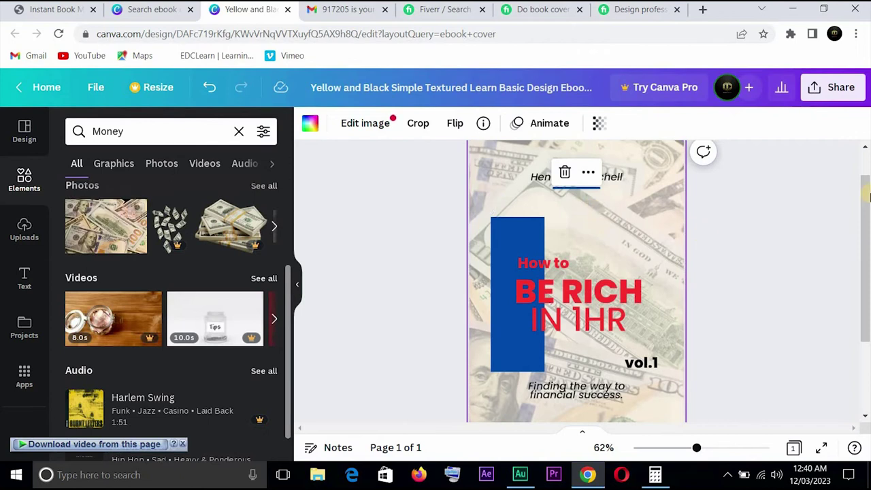
Step: Undo the money photo so the plain textured paper background returns
left_click_drag(868, 238, 868, 151)
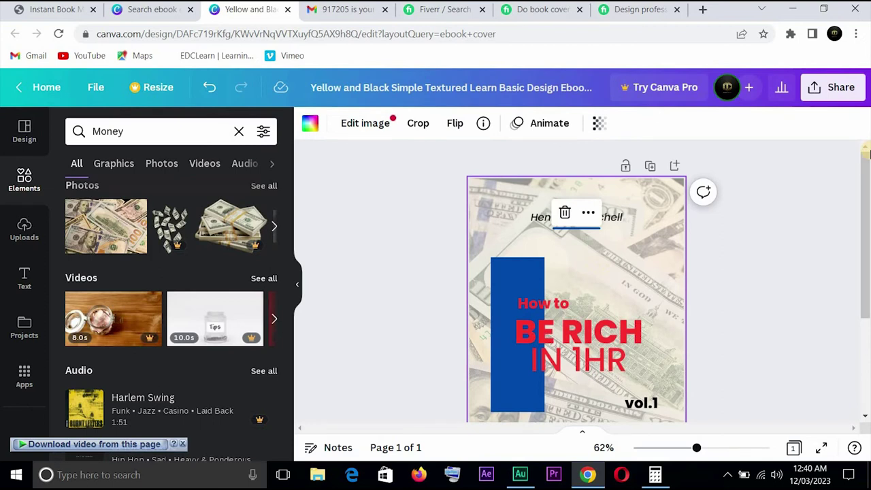
left_click(210, 85)
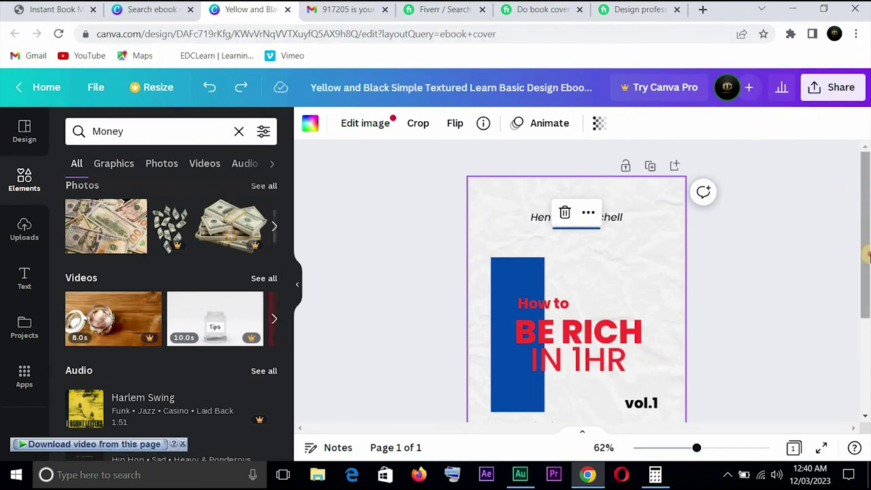
mouse_move(864, 207)
left_mouse_down()
mouse_move(867, 242)
mouse_move(867, 204)
left_mouse_up()
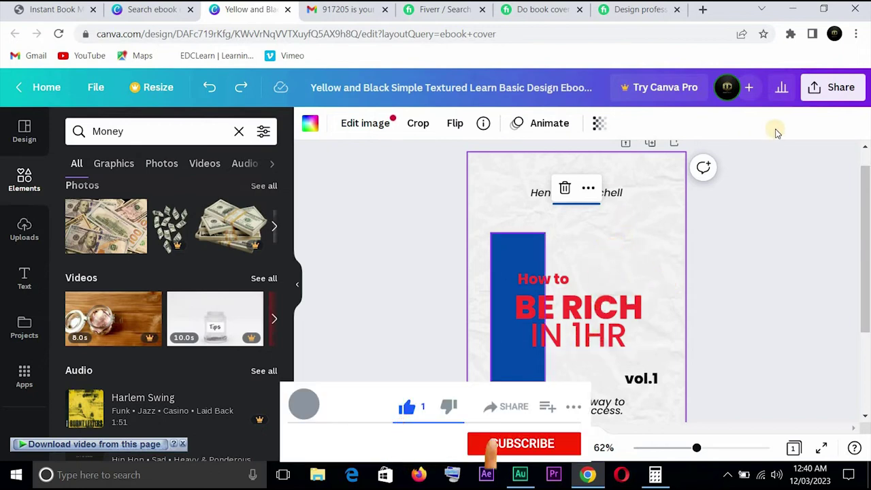
Step: Export the cover through Share > Download as a 512 × 800 px PNG
left_click(838, 87)
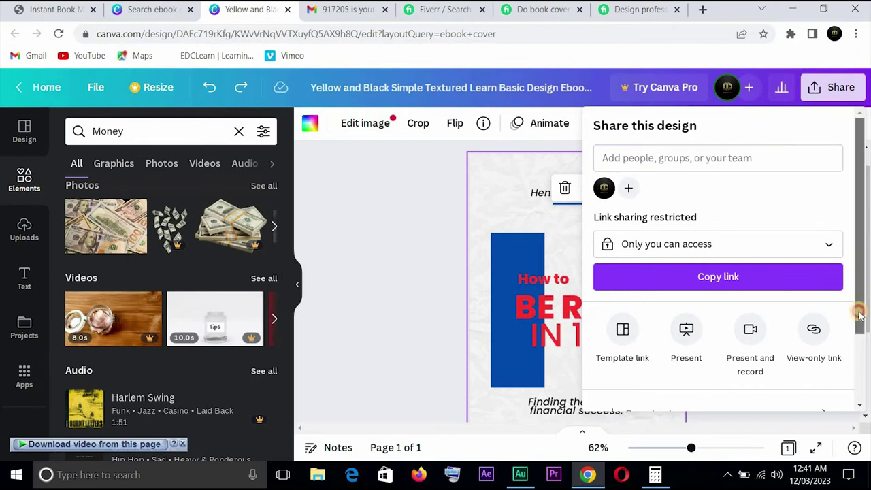
left_click_drag(861, 278, 841, 323)
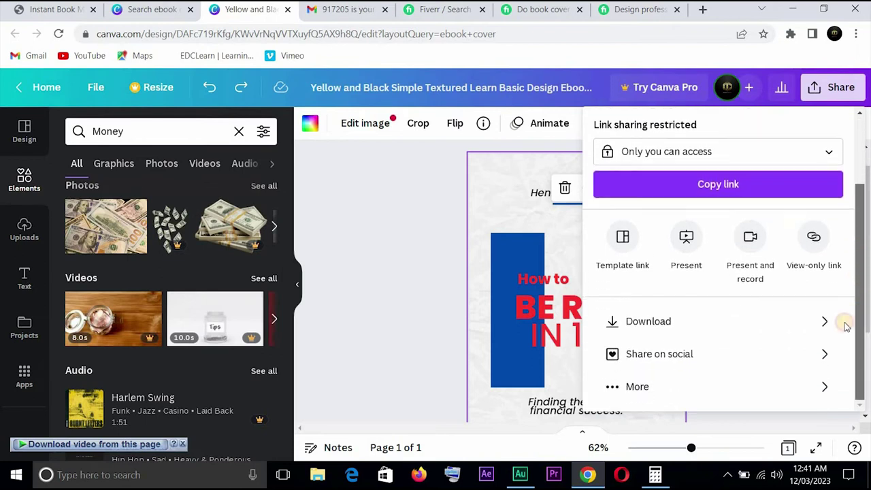
left_click(672, 319)
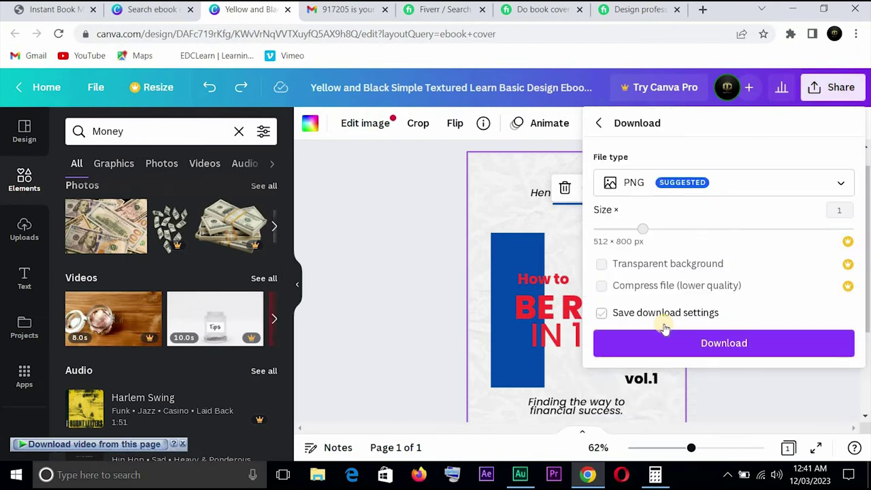
left_click(843, 184)
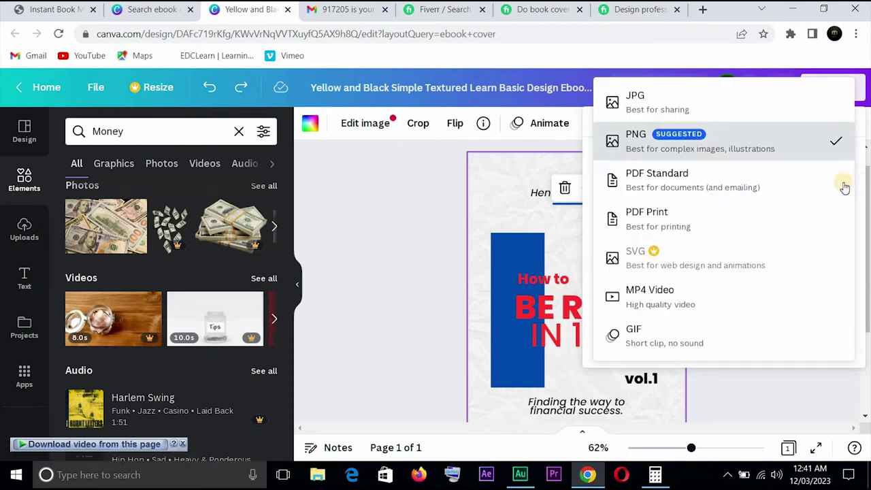
left_click(451, 234)
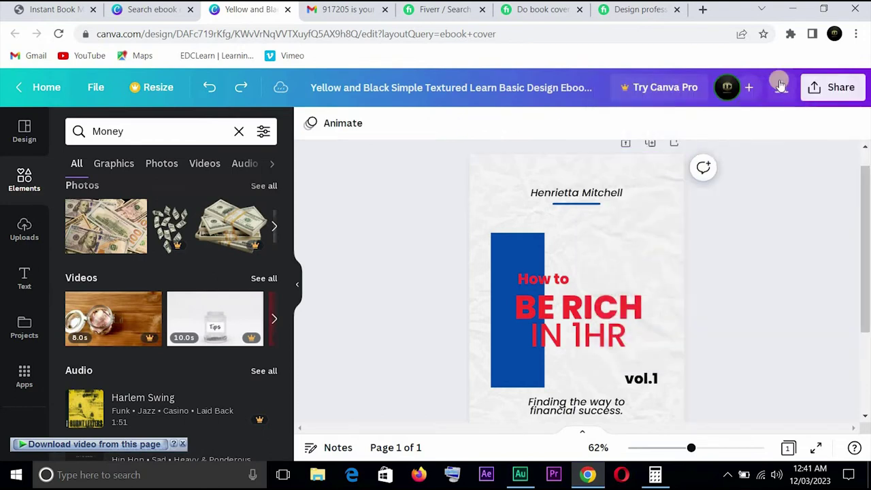
left_click(843, 90)
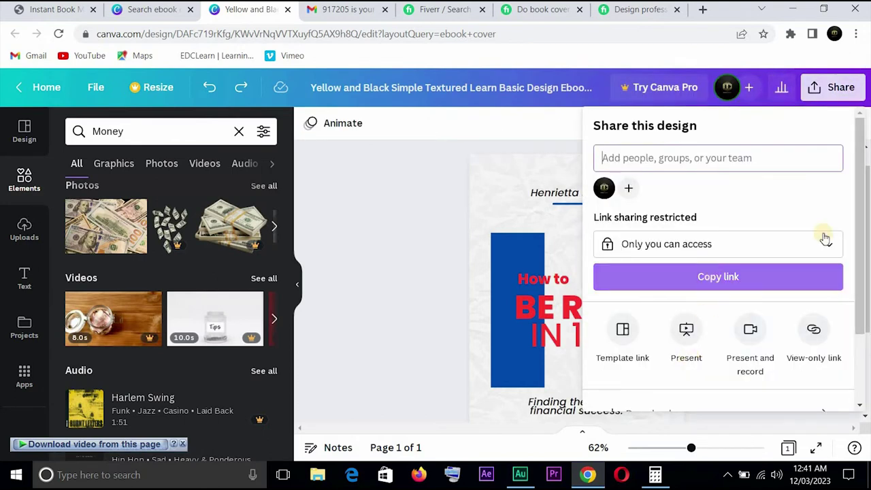
scroll(863, 292, "down", 2)
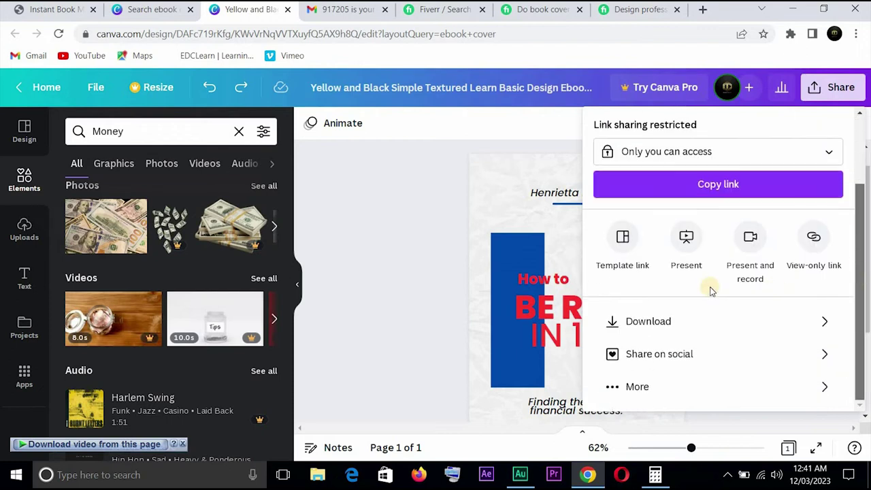
left_click(705, 322)
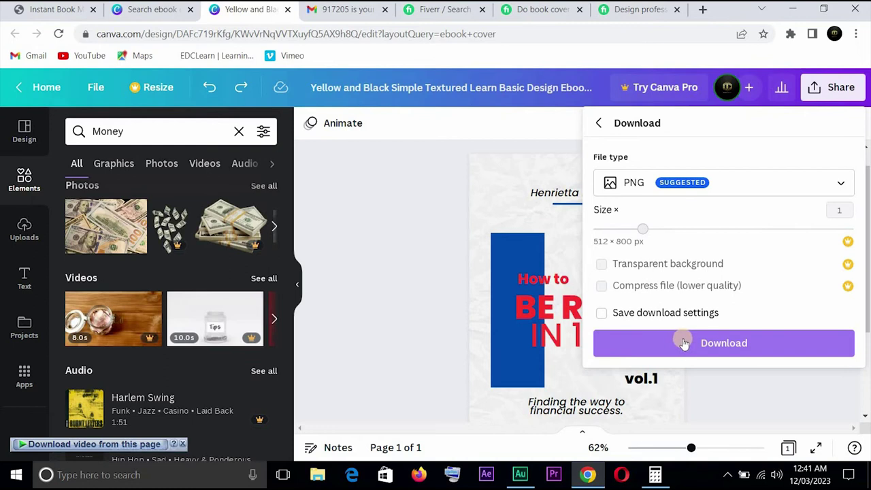
left_click(690, 344)
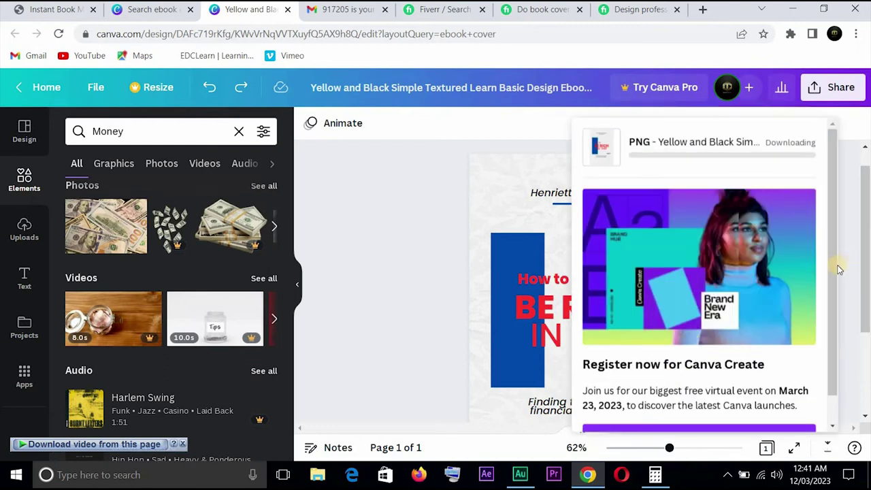
scroll(837, 271, "down", 2)
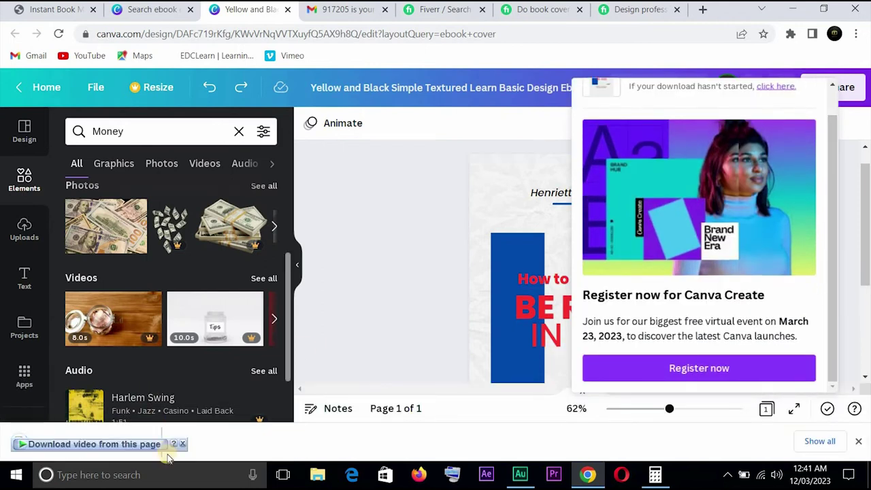
left_click(183, 445)
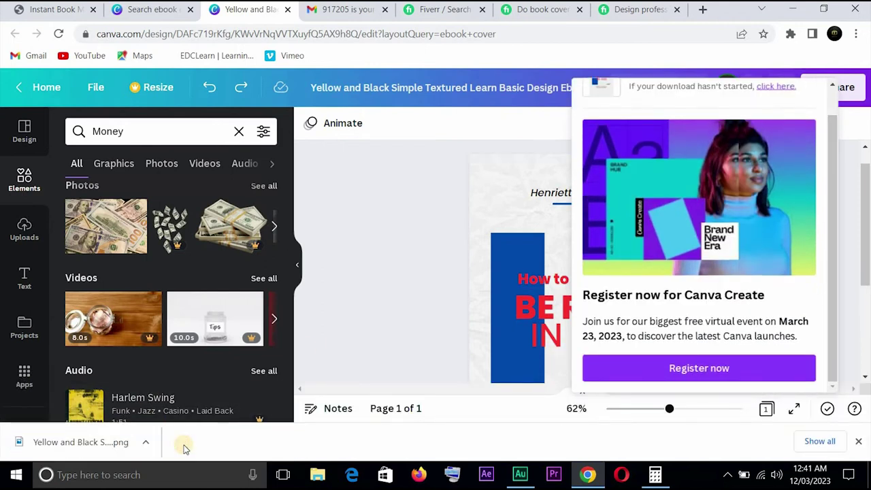
right_click(109, 447)
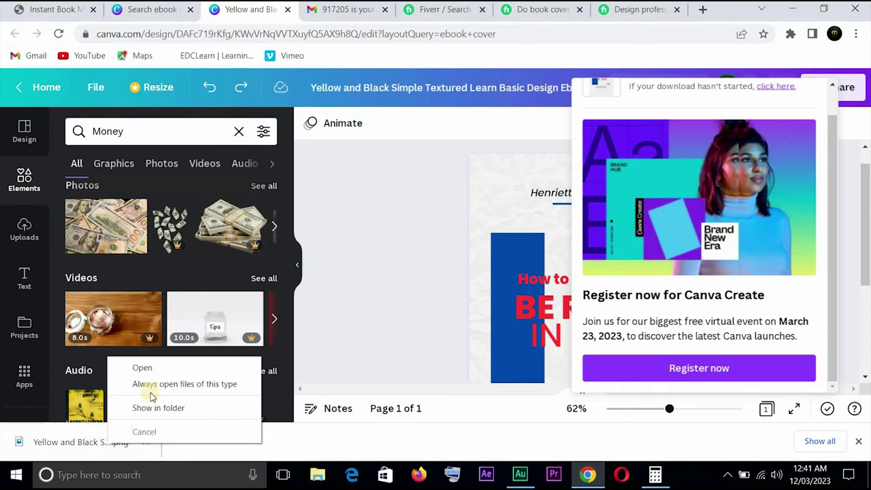
left_click(157, 408)
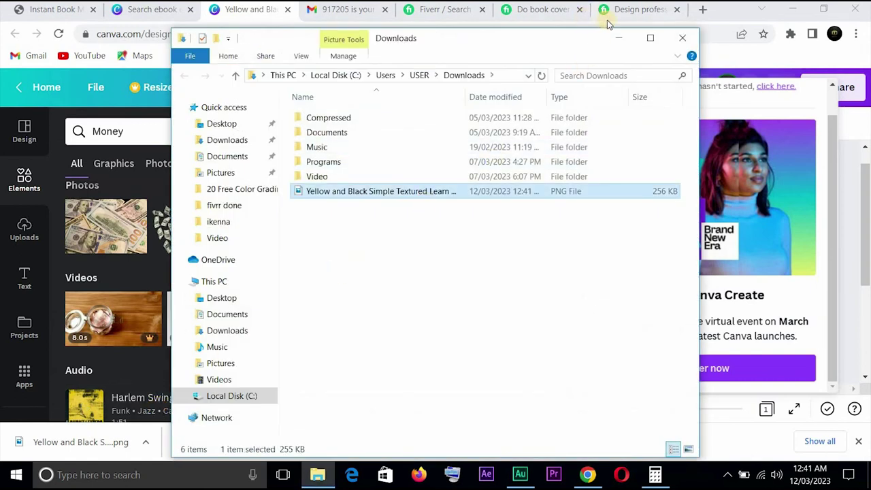
left_click(618, 37)
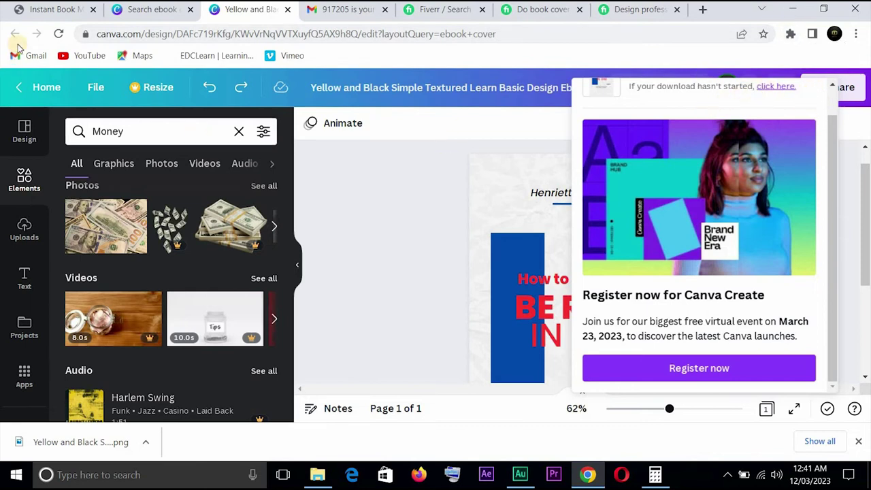
Step: Google 'adazing mockup' in a new tab, then go back to the Instant Book Mockup Generator
left_click(46, 11)
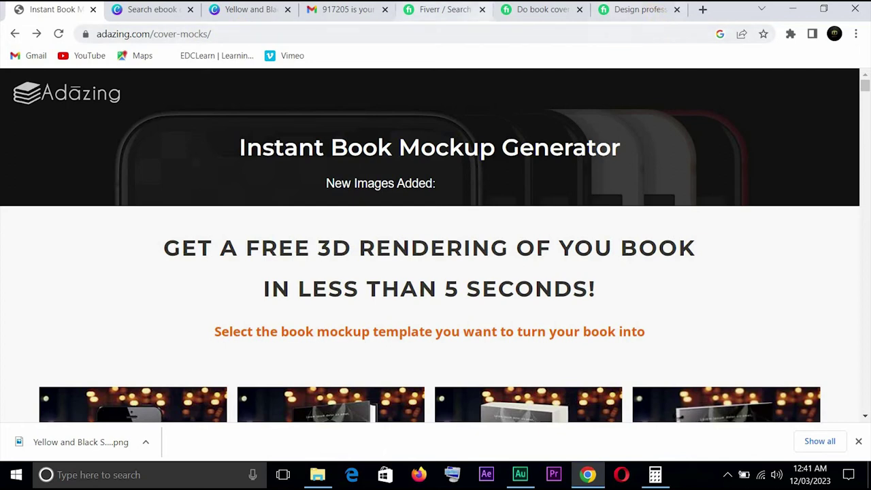
left_click(702, 10)
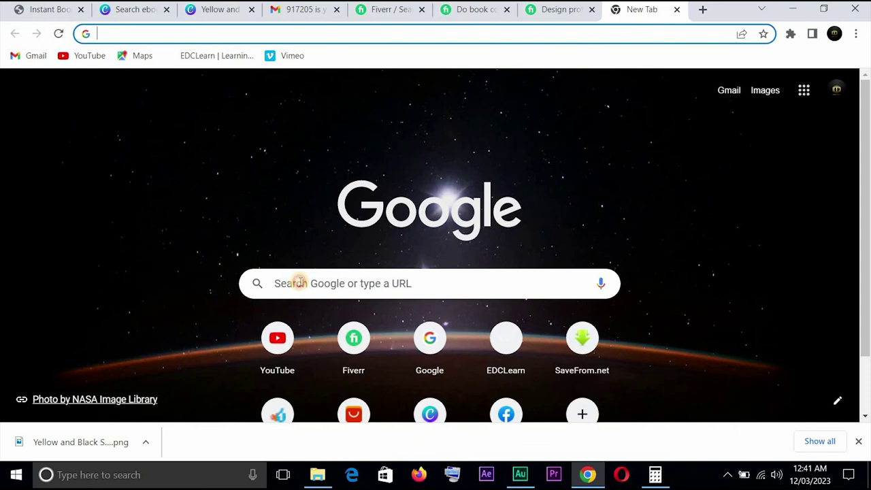
left_click(300, 282)
type("adazi")
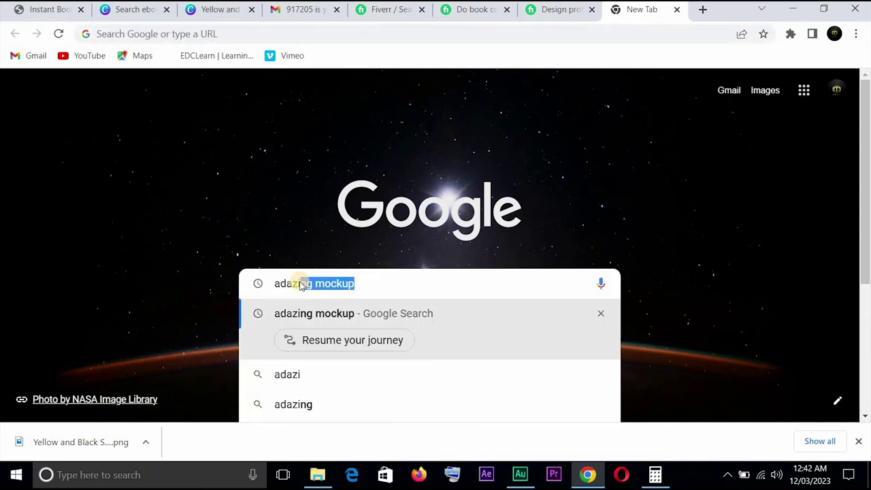
left_click(300, 283)
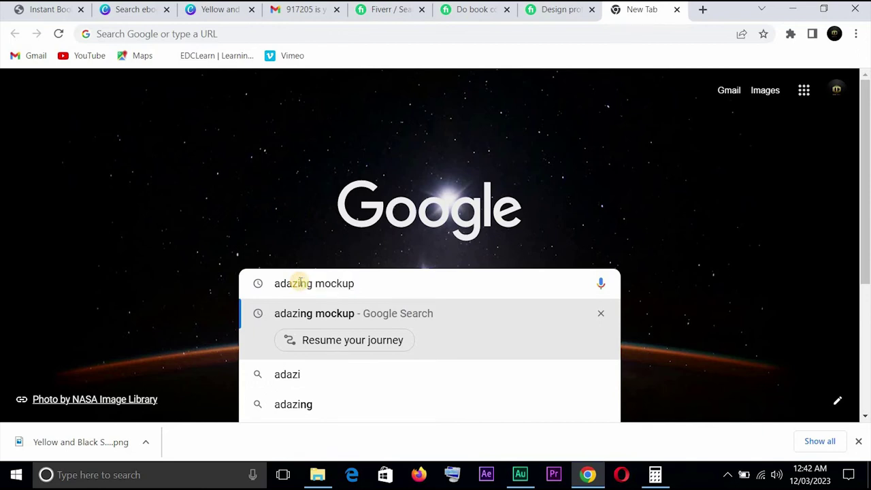
key("Return")
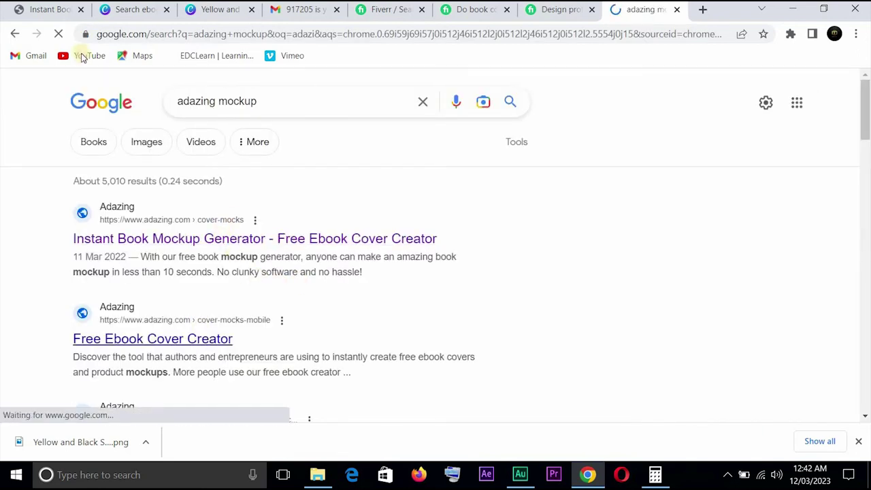
left_click(51, 11)
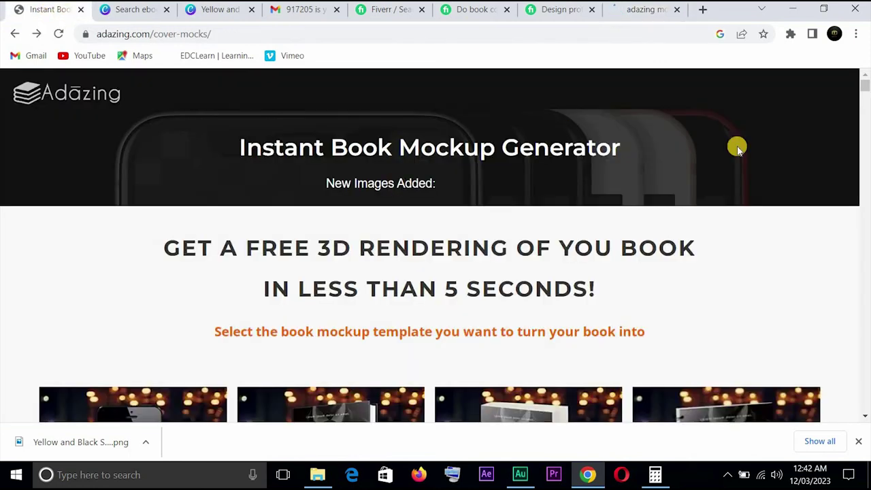
Step: Scroll through the tablet, phone, paperback and Amazon-bag mockup templates
left_click(866, 98)
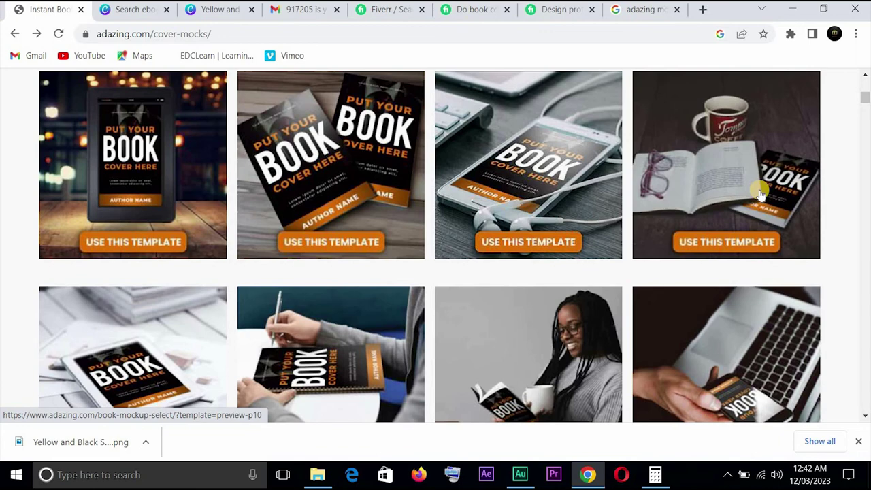
mouse_move(867, 102)
left_mouse_down()
mouse_move(867, 113)
mouse_move(868, 85)
mouse_move(868, 112)
left_mouse_up()
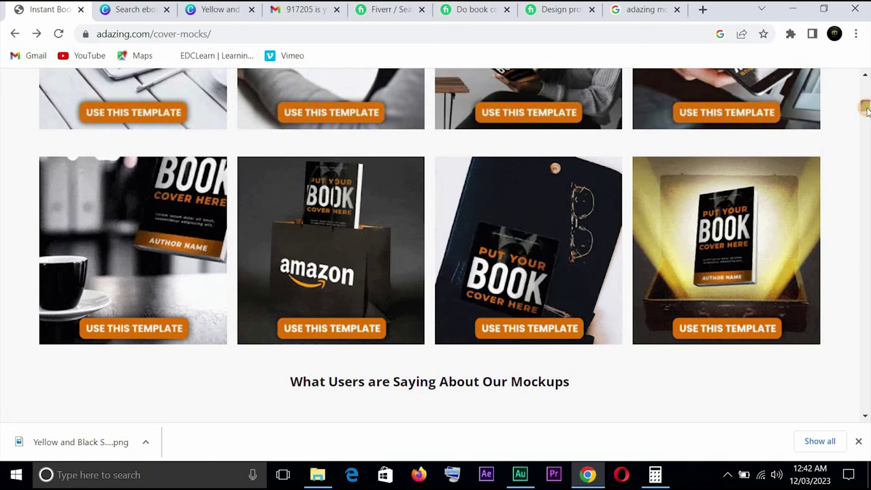
mouse_move(867, 111)
left_mouse_down()
mouse_move(867, 93)
mouse_move(868, 100)
left_mouse_up()
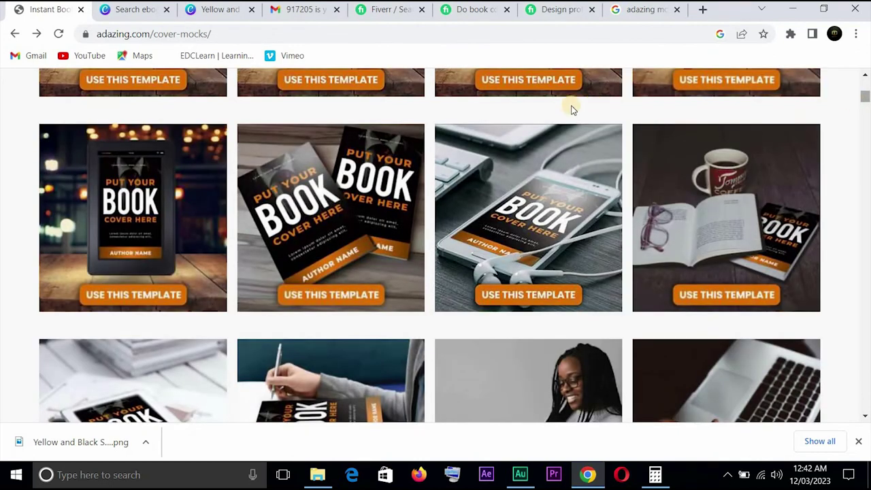
Step: Pick the two-books template, enter the saved delivery e-mail, upload the cover PNG and submit
left_click(338, 233)
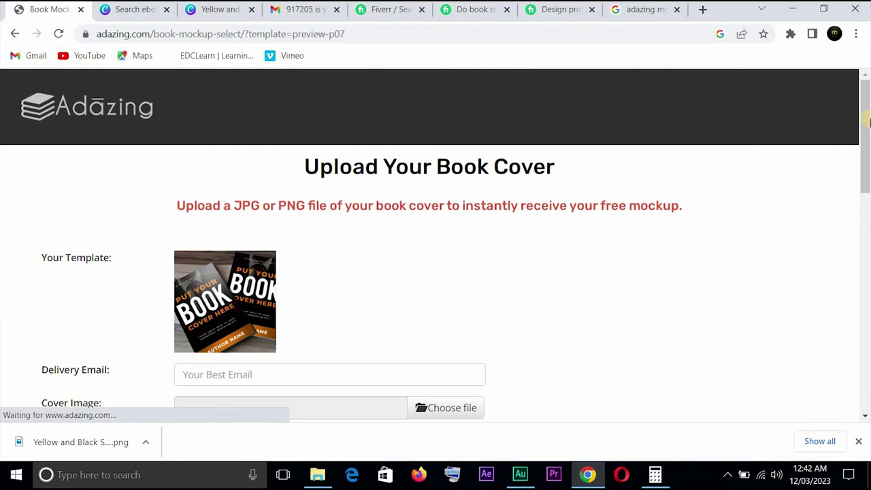
left_click_drag(864, 120, 865, 173)
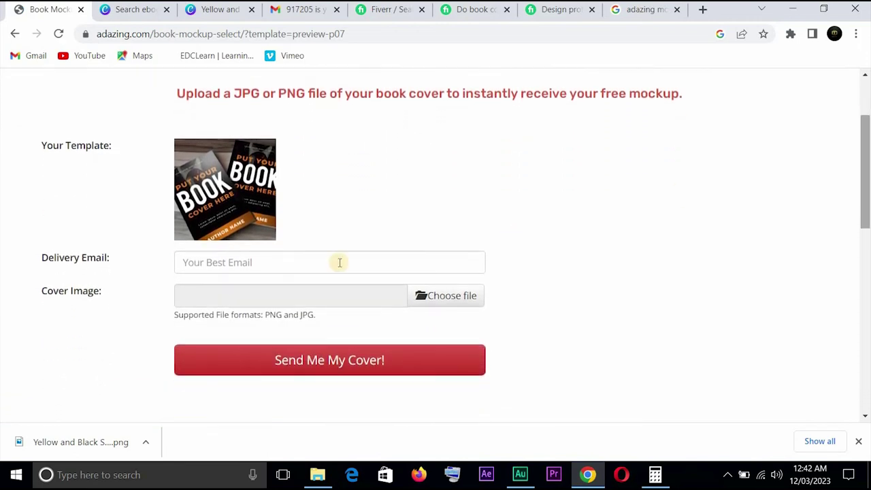
left_click(289, 260)
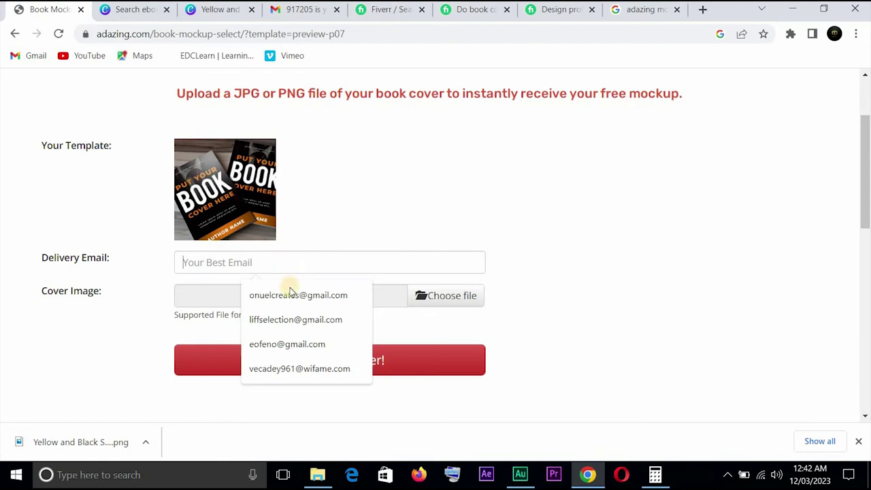
left_click(289, 294)
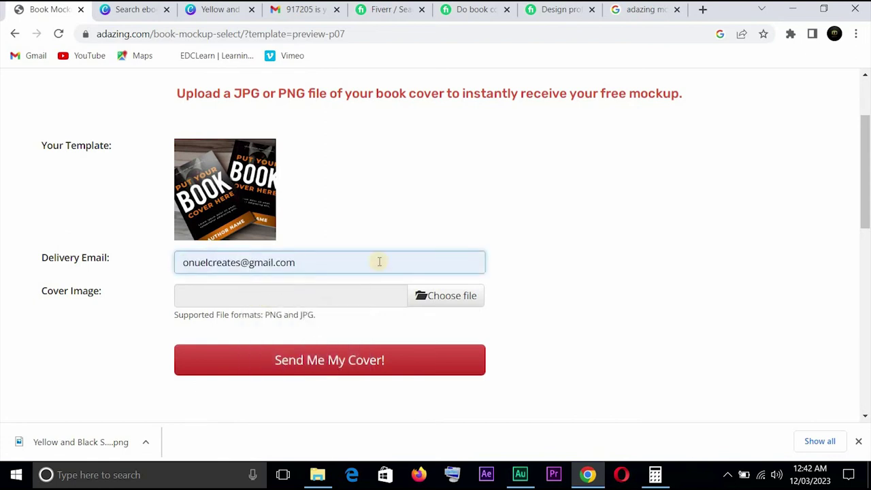
left_click(462, 302)
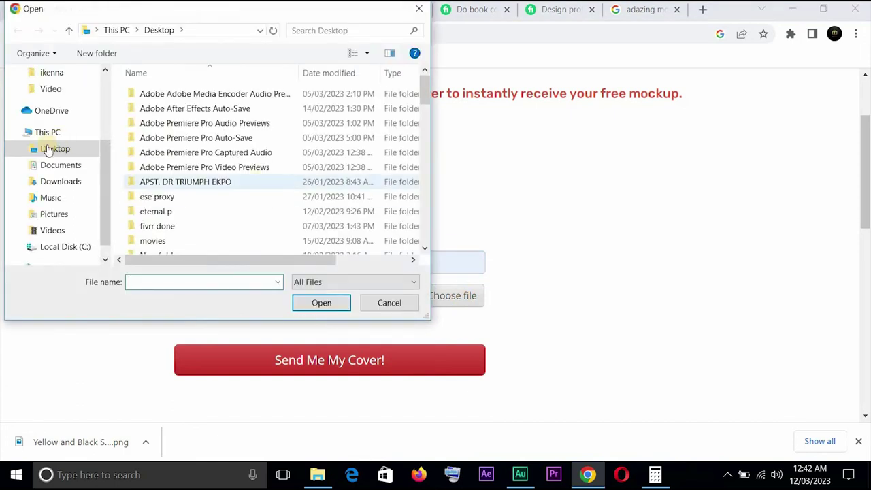
left_click(54, 185)
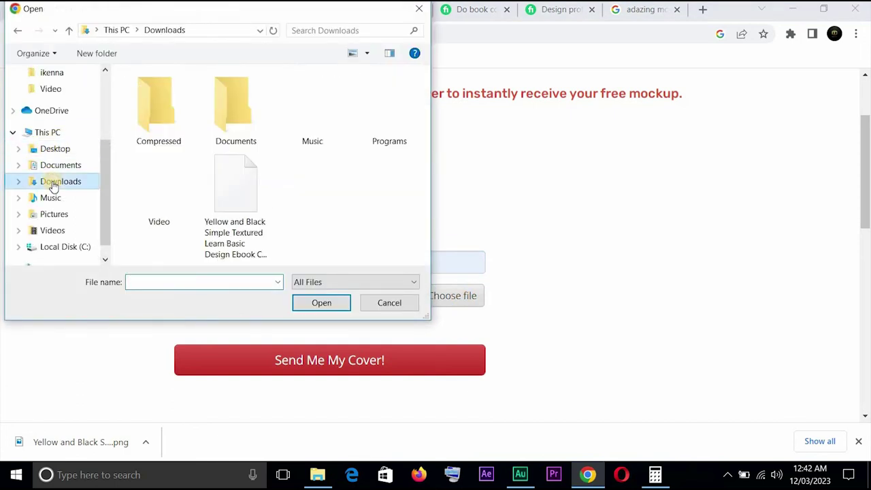
double_click(228, 189)
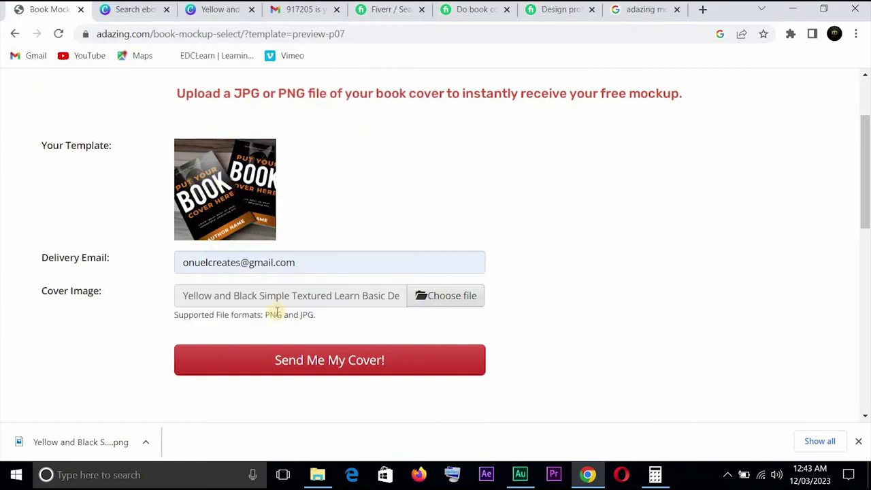
left_click(319, 364)
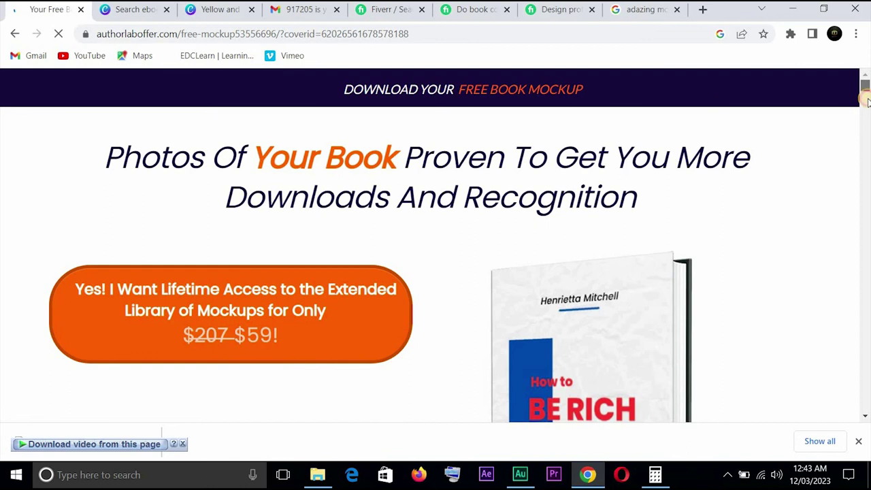
scroll(866, 102, "down", 3)
scroll(867, 104, "up", 3)
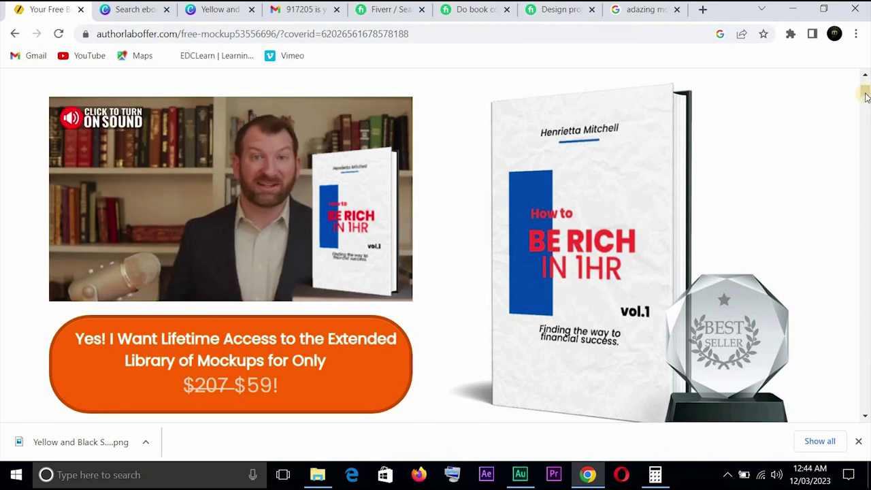
scroll(866, 99, "down", 1)
scroll(866, 99, "up", 3)
scroll(866, 100, "down", 1)
mouse_move(866, 100)
left_mouse_down()
mouse_move(866, 117)
mouse_move(866, 87)
left_mouse_up()
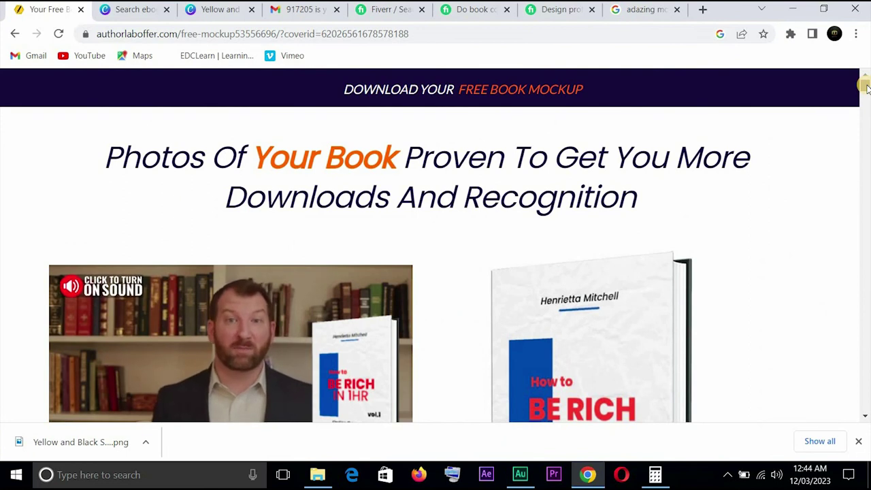